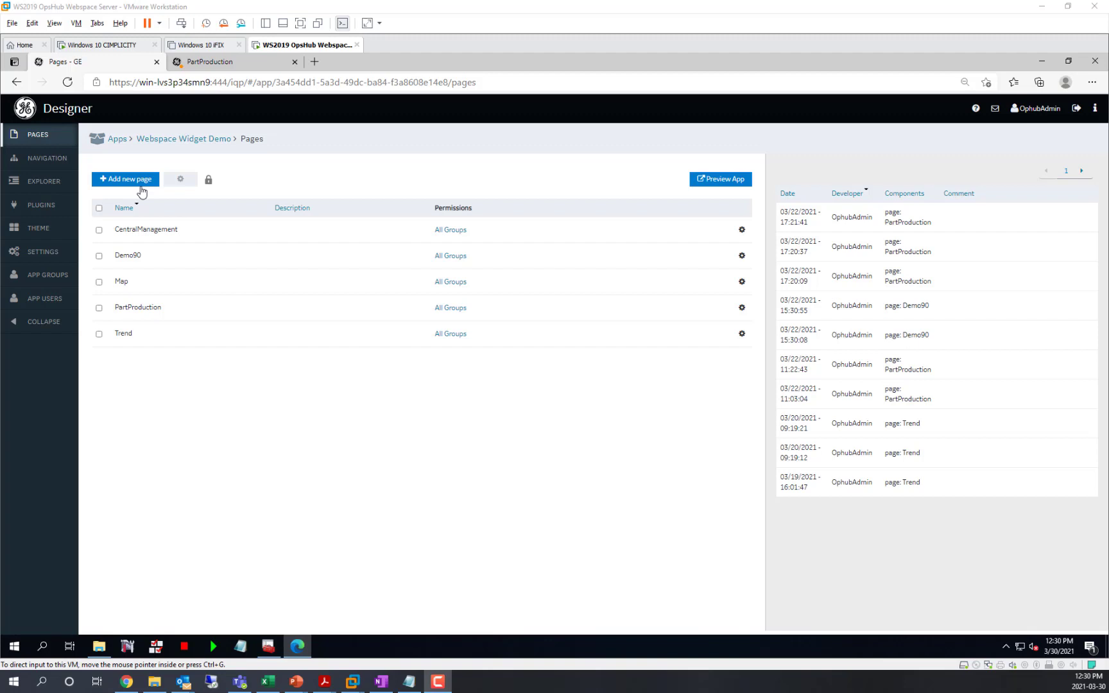
Step: Create a new page named DemoPage in the Webspace Widget Demo app
left_click(140, 182)
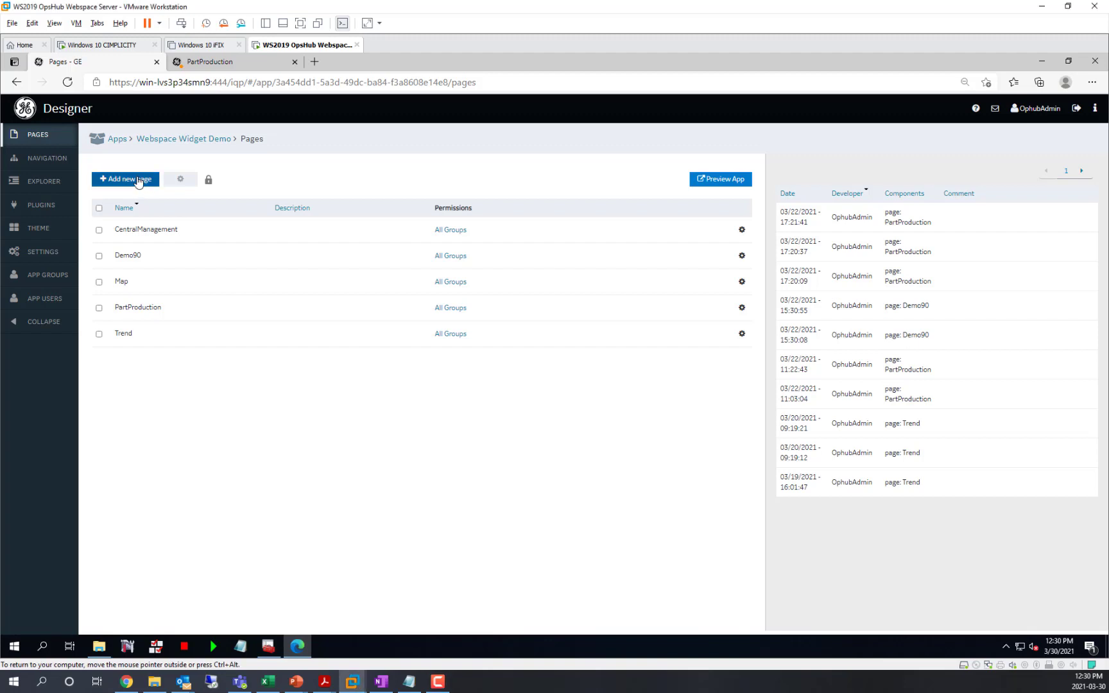
left_click(138, 180)
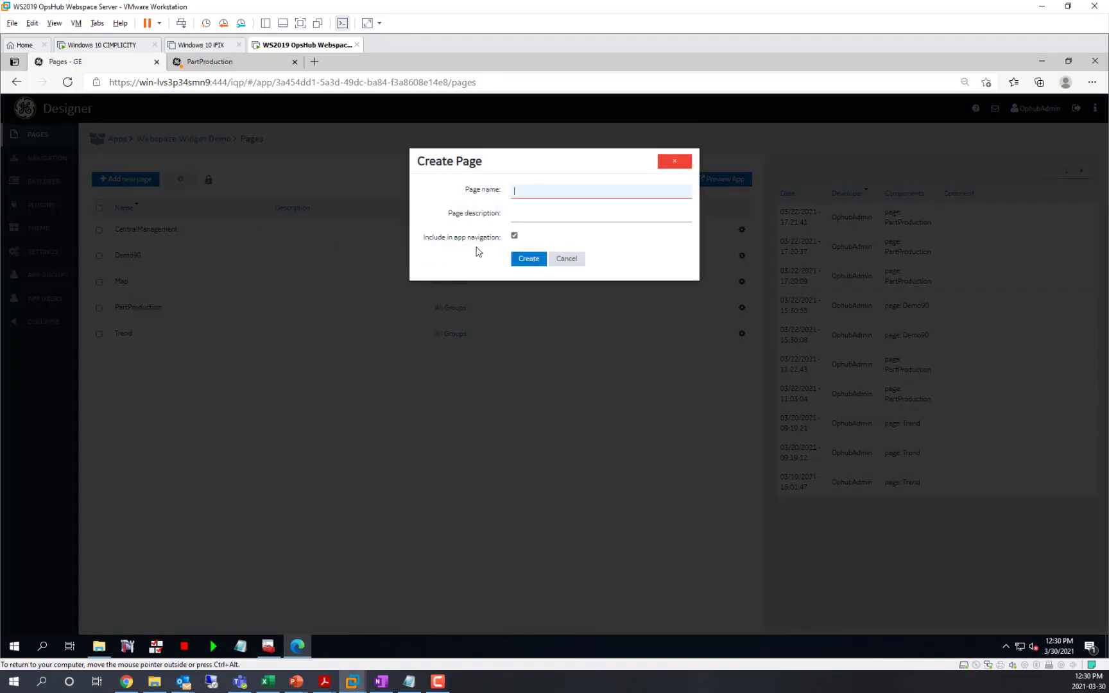
type("Demo")
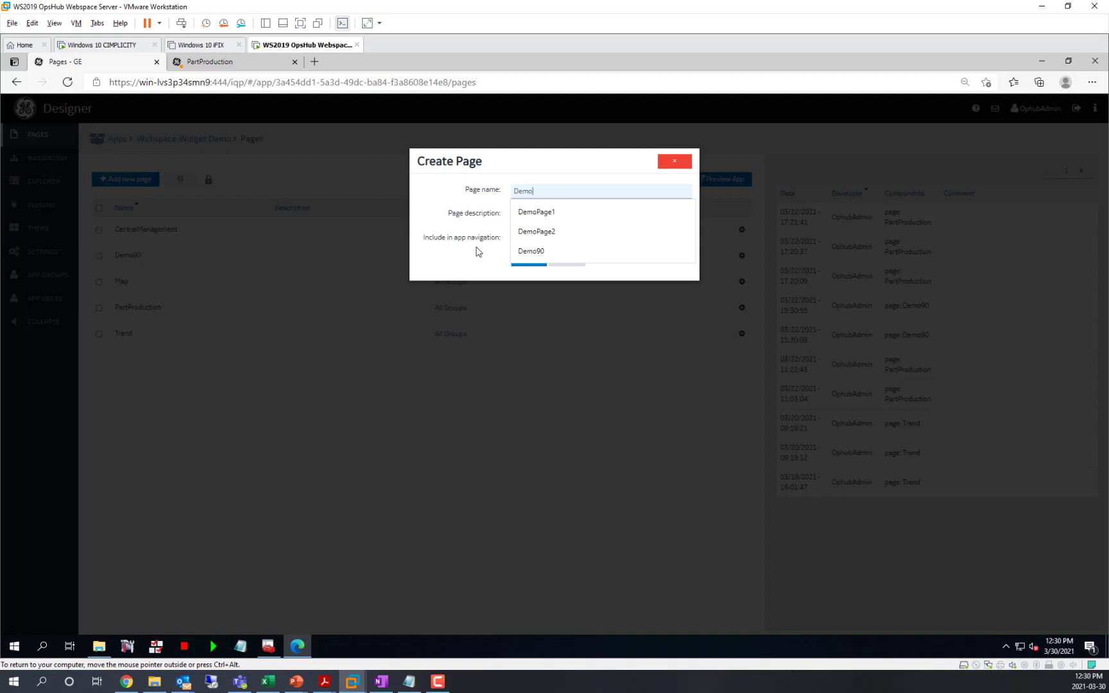
type("Page")
key("Return")
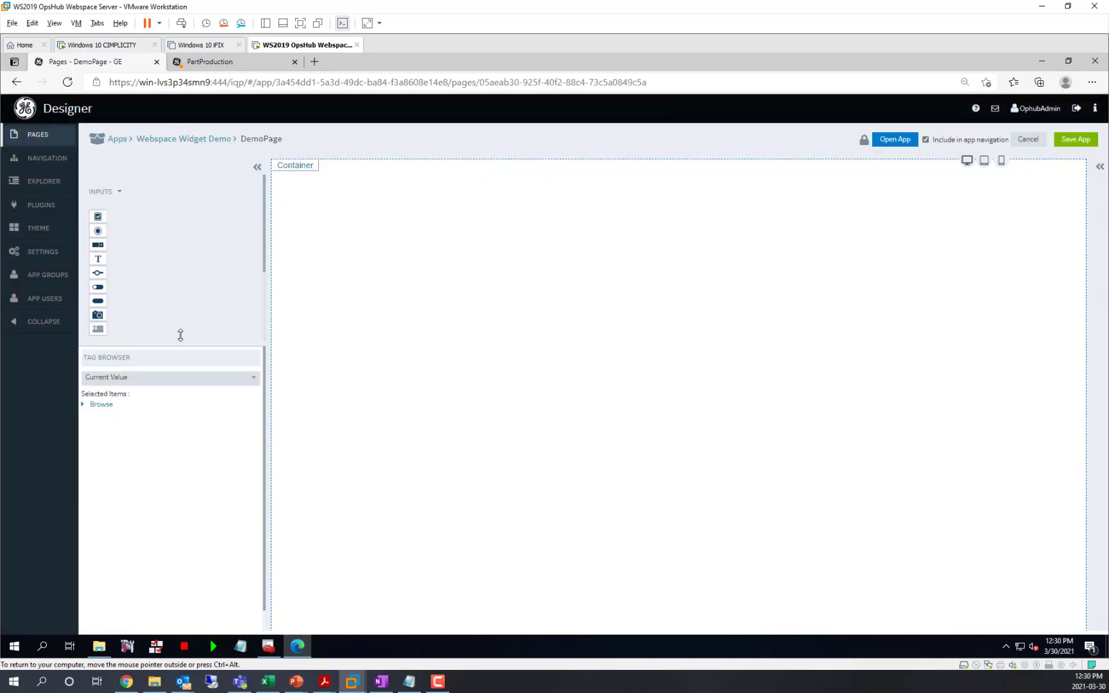
Step: Expand the Integration > General widget group to find the CIMPLICITY HMI Webspace widget
scroll(180, 296, "down", 1)
scroll(179, 295, "down", 2)
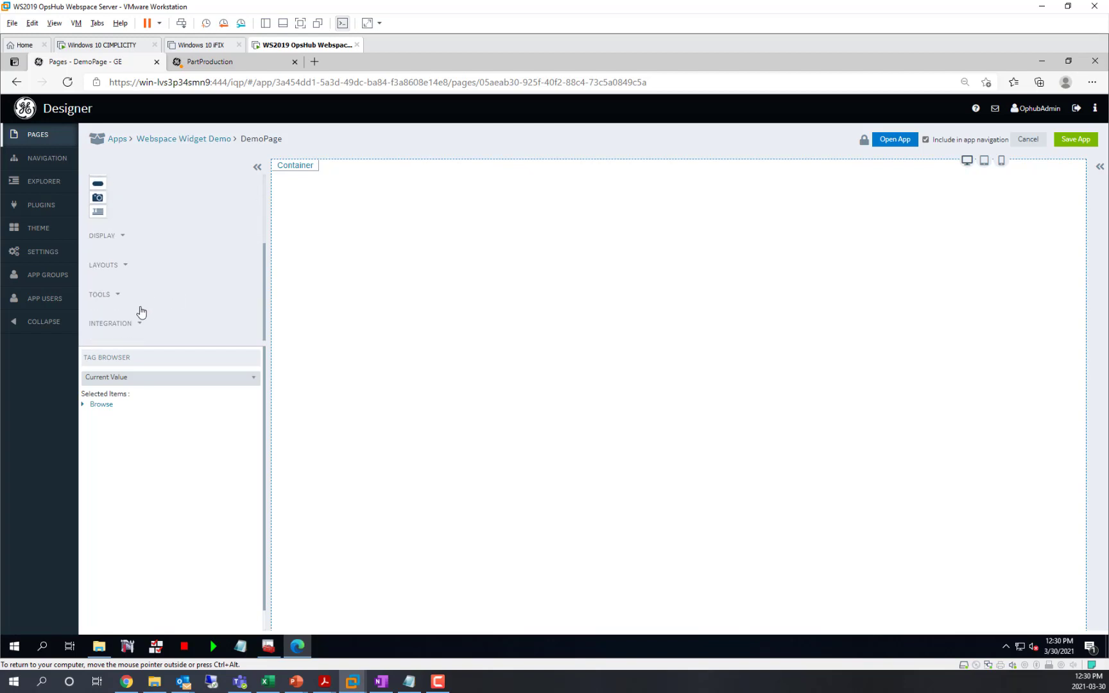
left_click(132, 322)
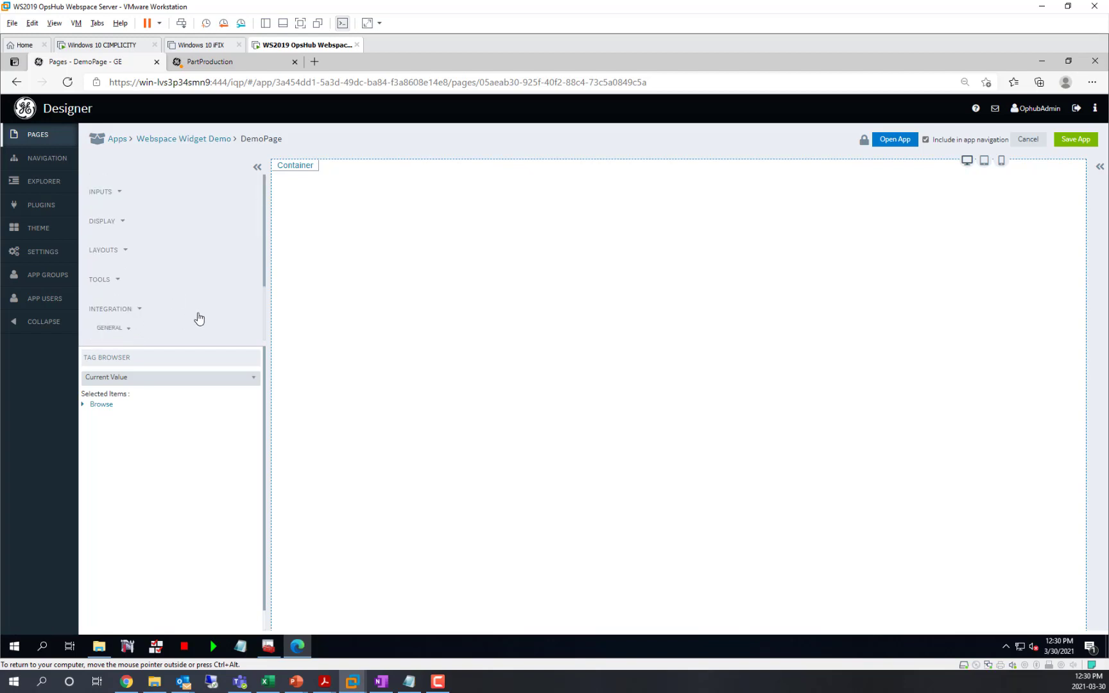
left_click(143, 328)
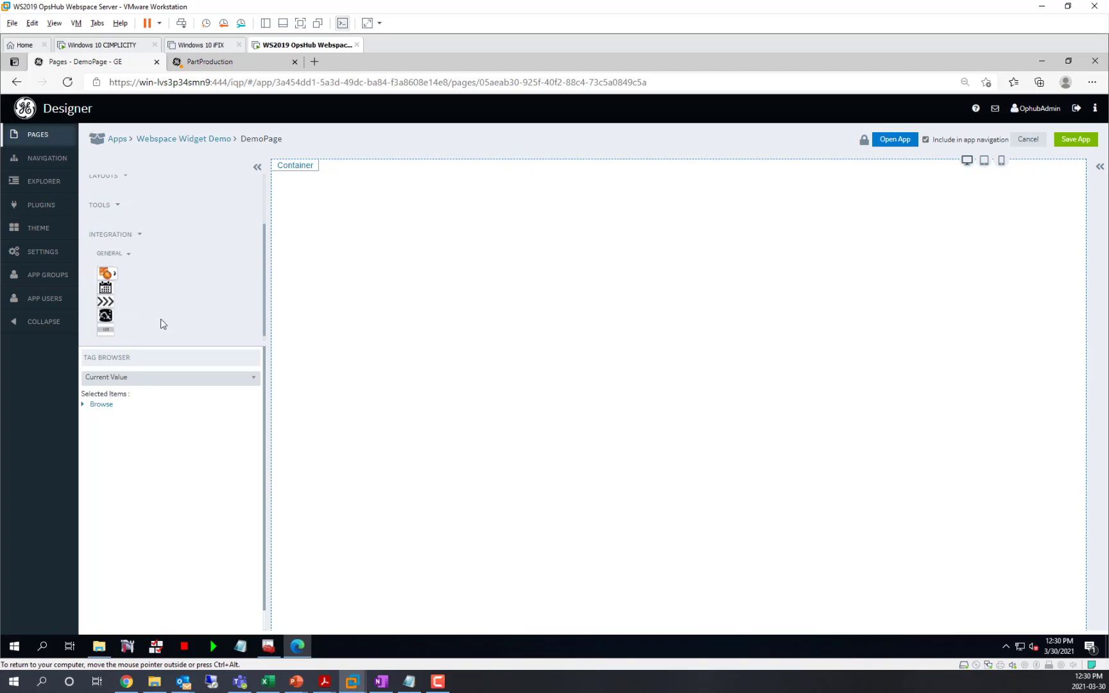
Step: Place the CIMPLICITY HMI Webspace widget on DemoPage and show its Webspace server and screen path sources
left_click(113, 267)
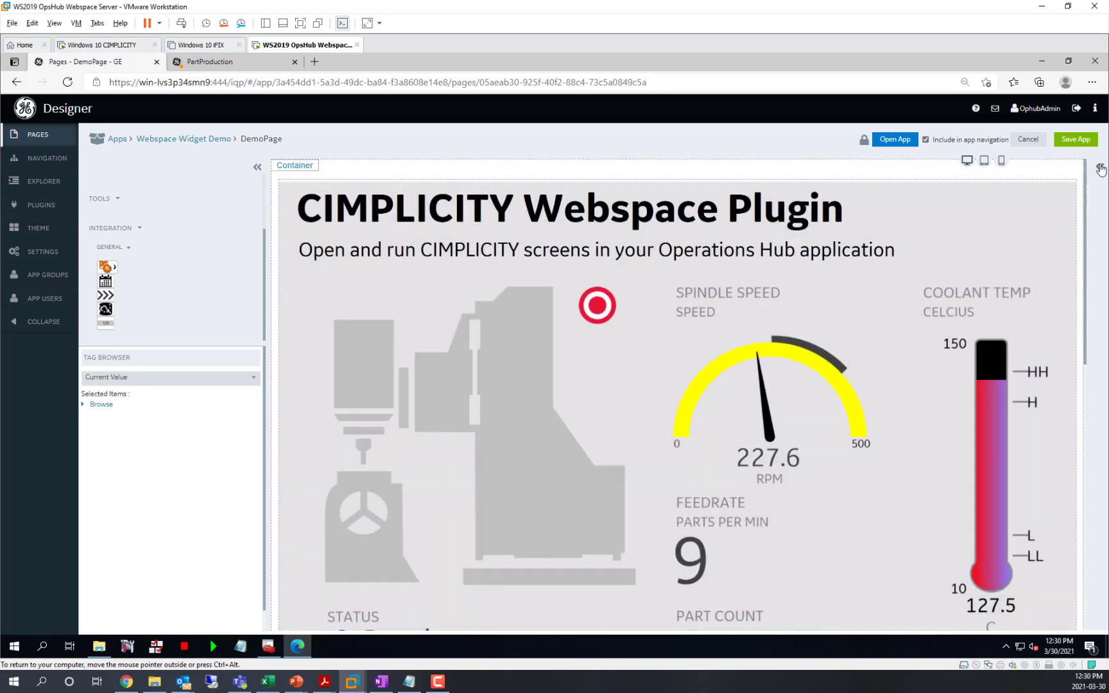
left_click(1101, 169)
scroll(1004, 449, "down", 5)
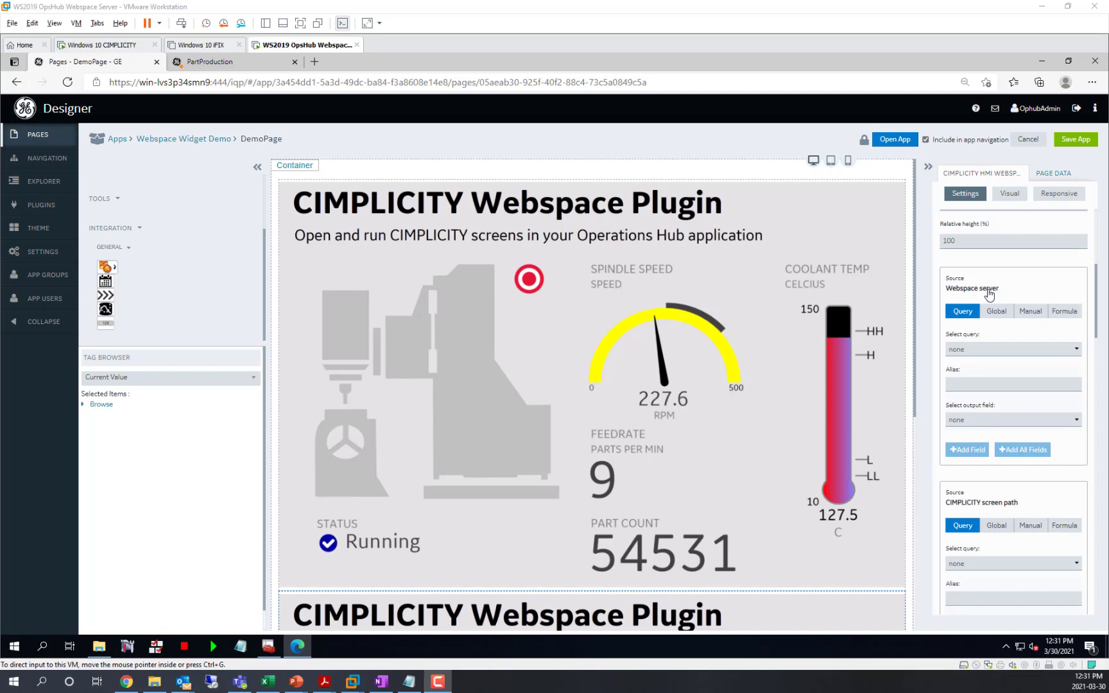
Step: Set the Webspace server source to Manual with server DESKTOP-PS1D7U1
left_click(1029, 311)
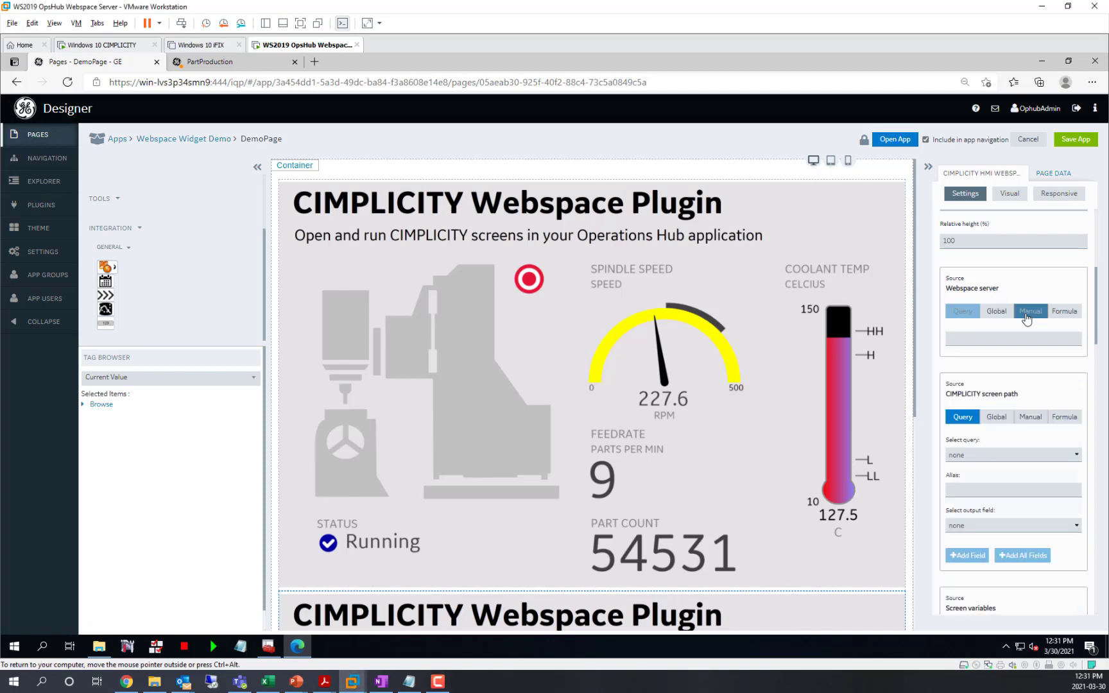
left_click(993, 338)
type("DESKTOP-PS1D7U1")
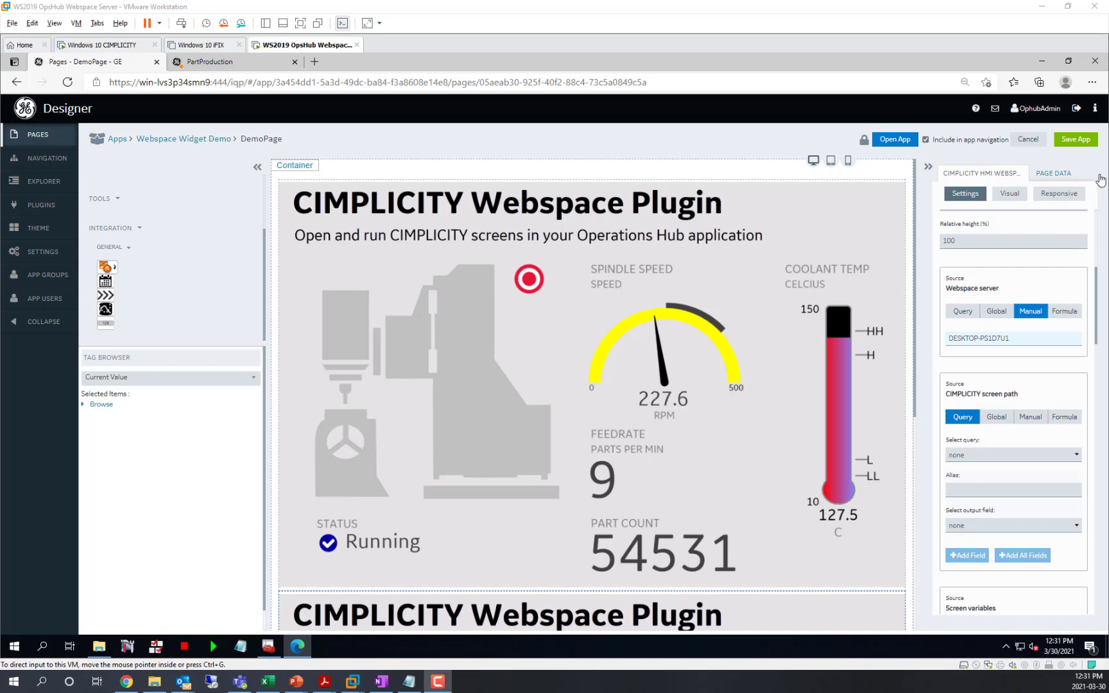
Step: Set the CIMPLICITY screen path to Manual, pointing to UADemoProject\screens\ce1.cim
left_click(1029, 417)
left_click(1008, 445)
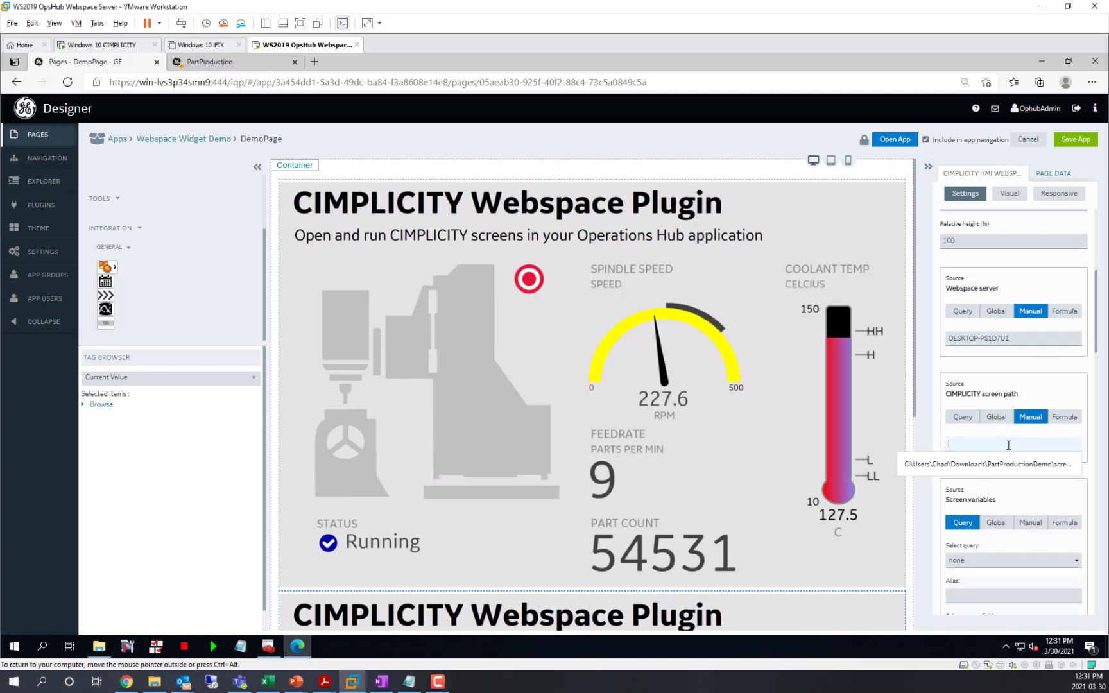
key("Down")
key("Return")
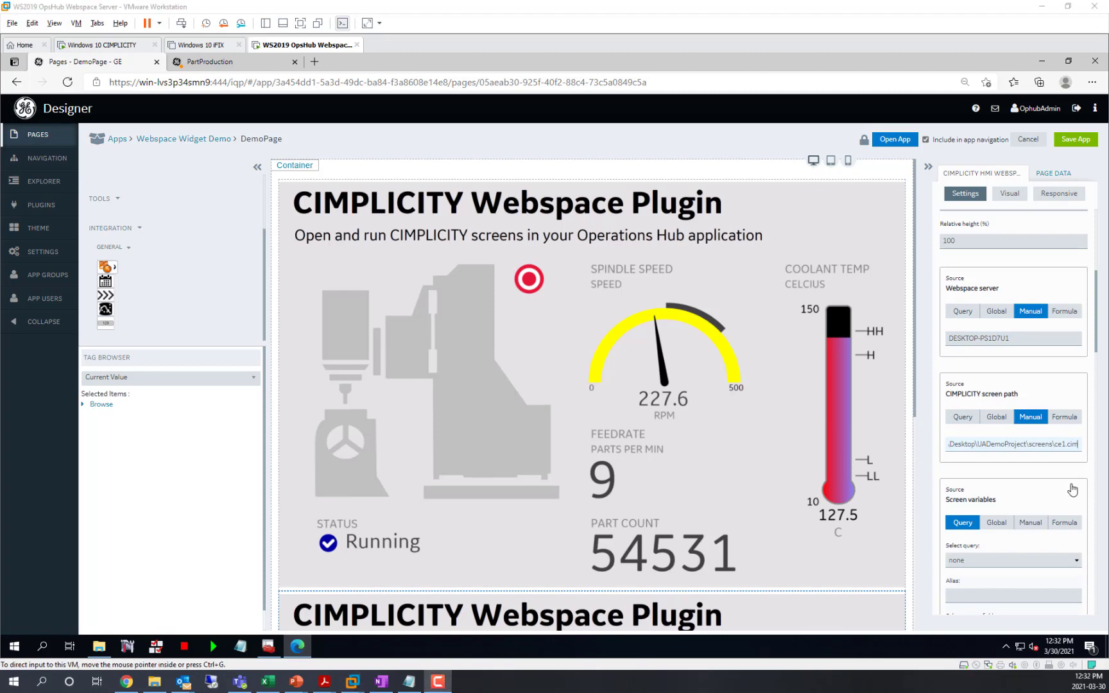
left_click(1097, 327)
left_click_drag(1098, 328, 1088, 583)
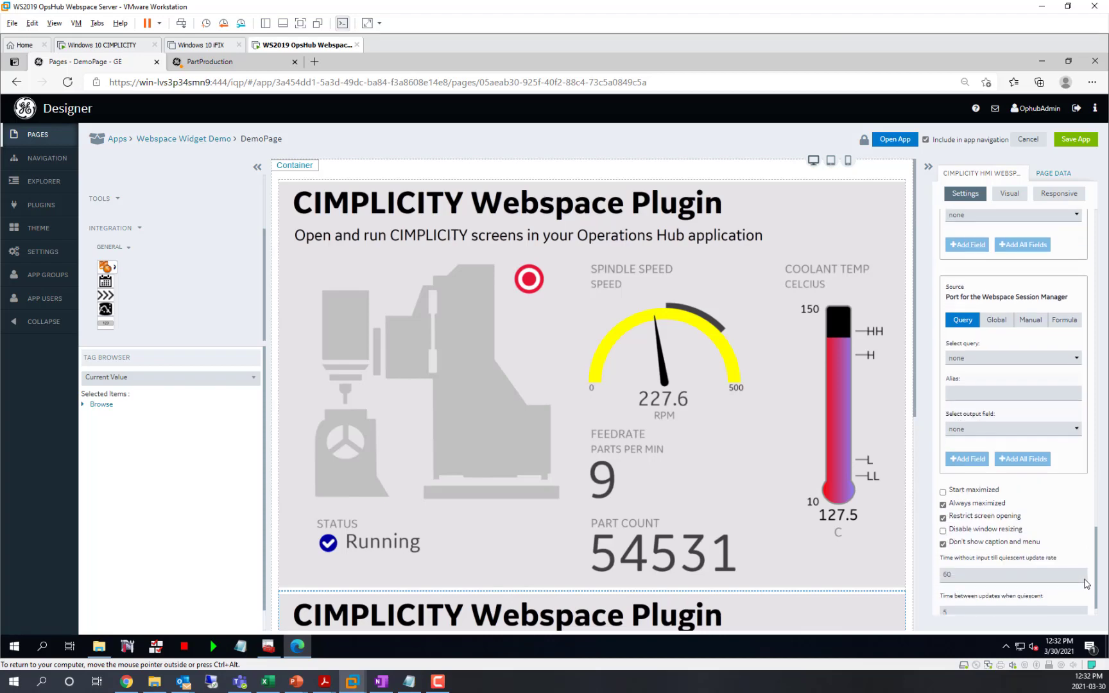
scroll(1058, 552, "up", 1)
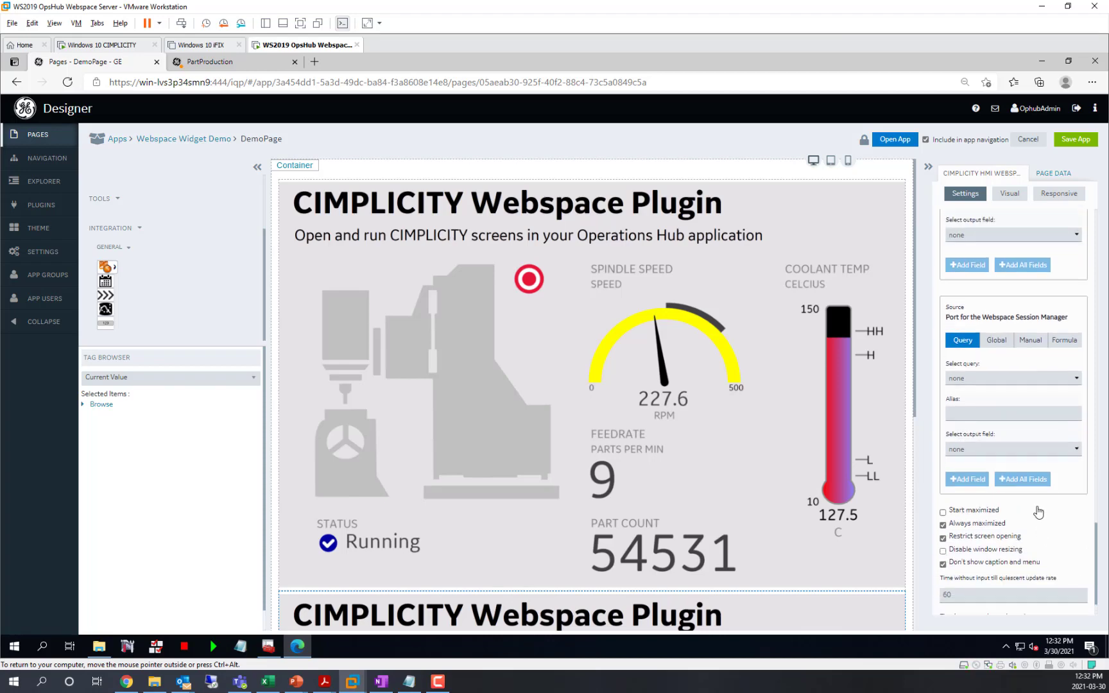
key("F10")
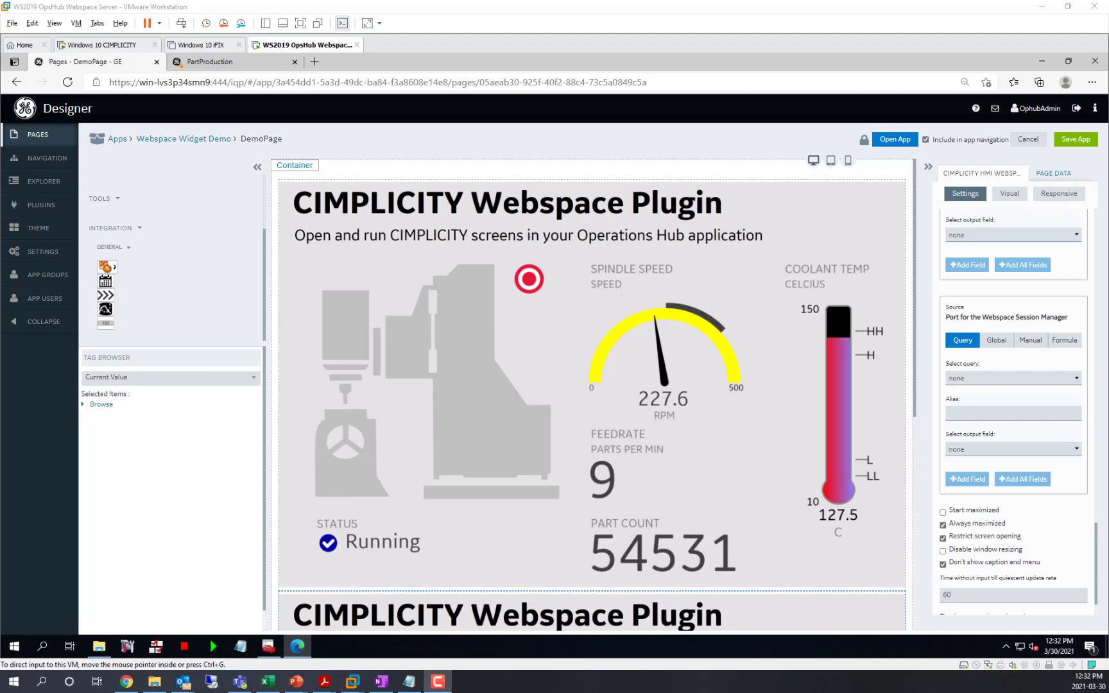
left_click(809, 136)
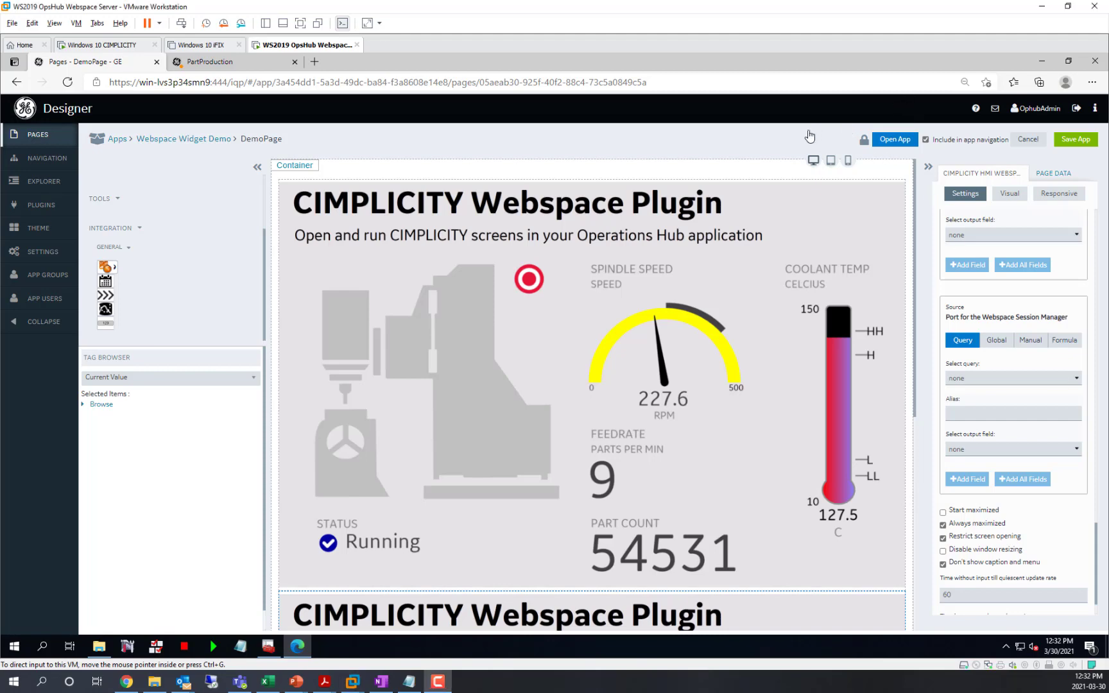
Step: Run DemoPage to test the Webspace connection, then return to the DemoPage editor
left_click(895, 139)
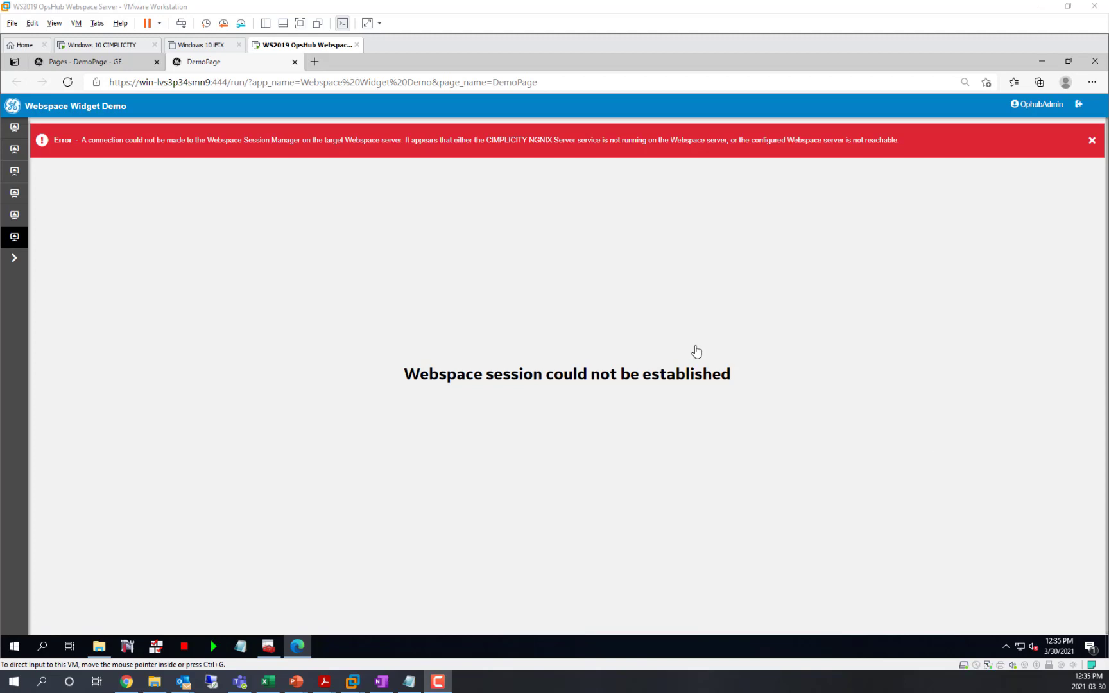
left_click(108, 62)
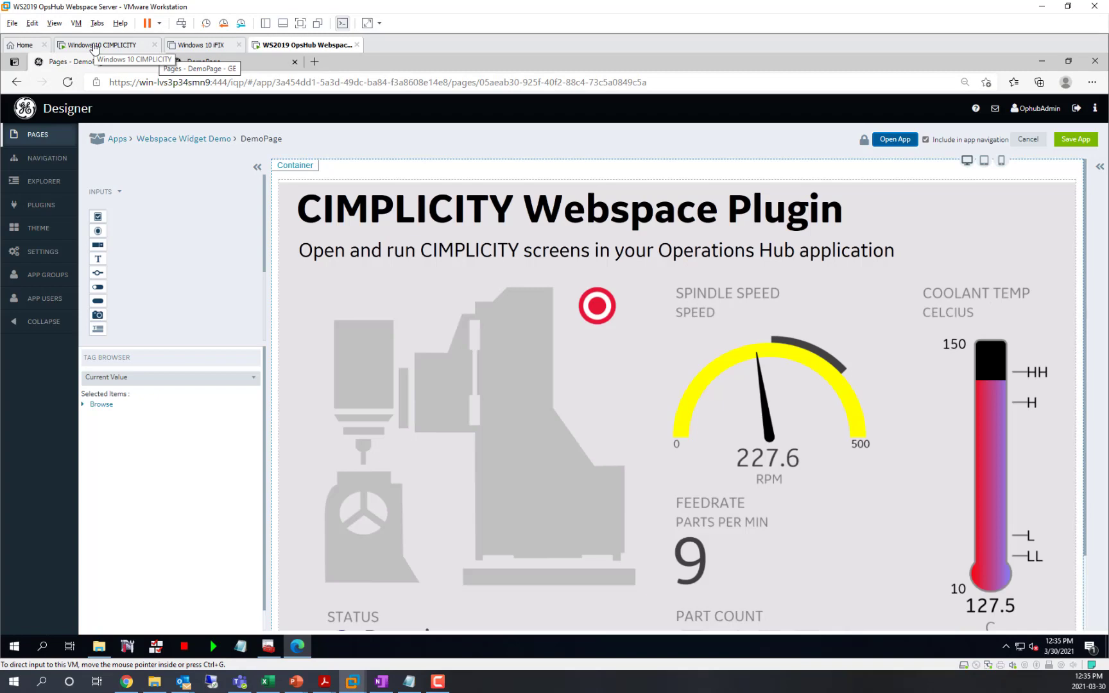
Step: Open a fresh File Explorer window on the Windows 10 CIMPLICITY machine
left_click(91, 46)
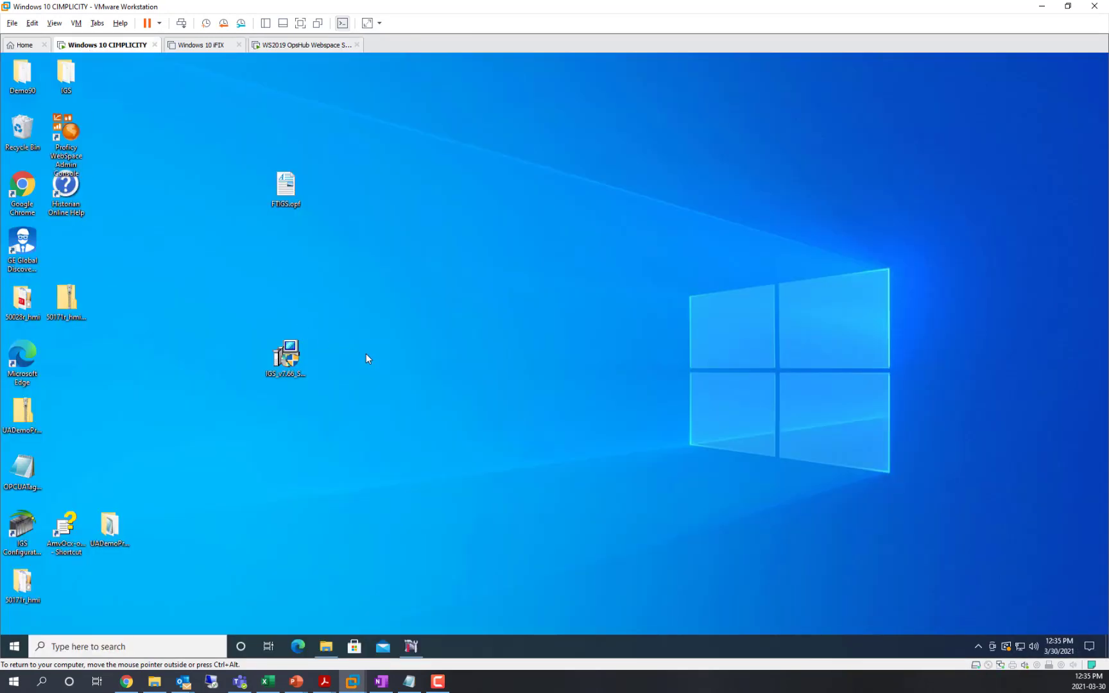
left_click(327, 646)
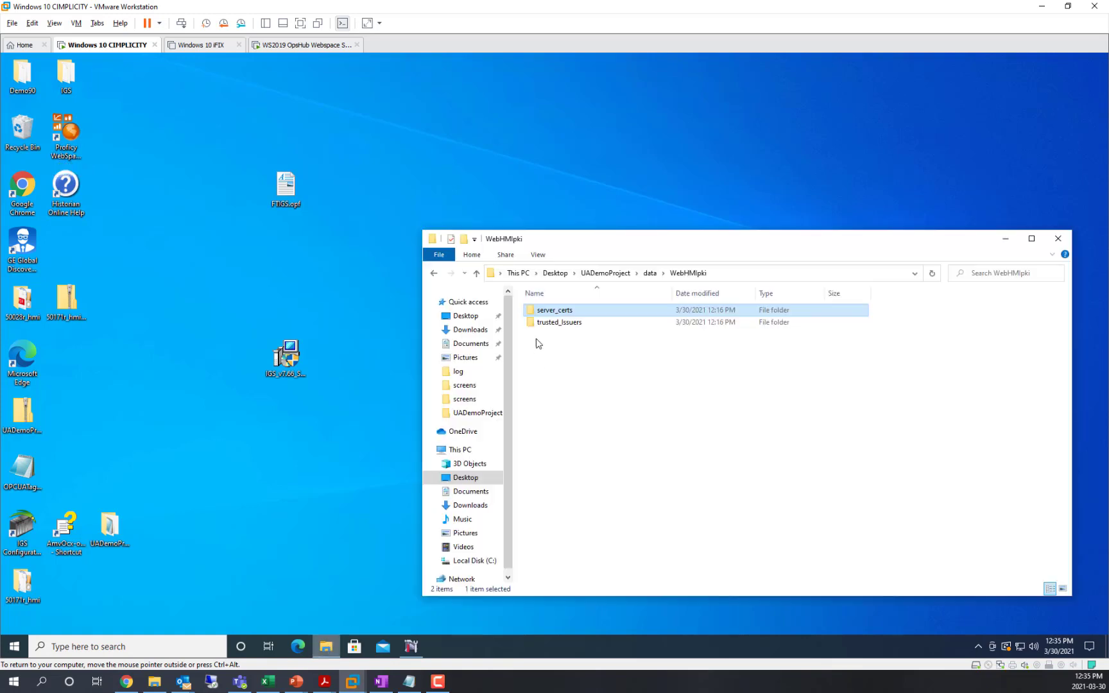
key("alt+F4")
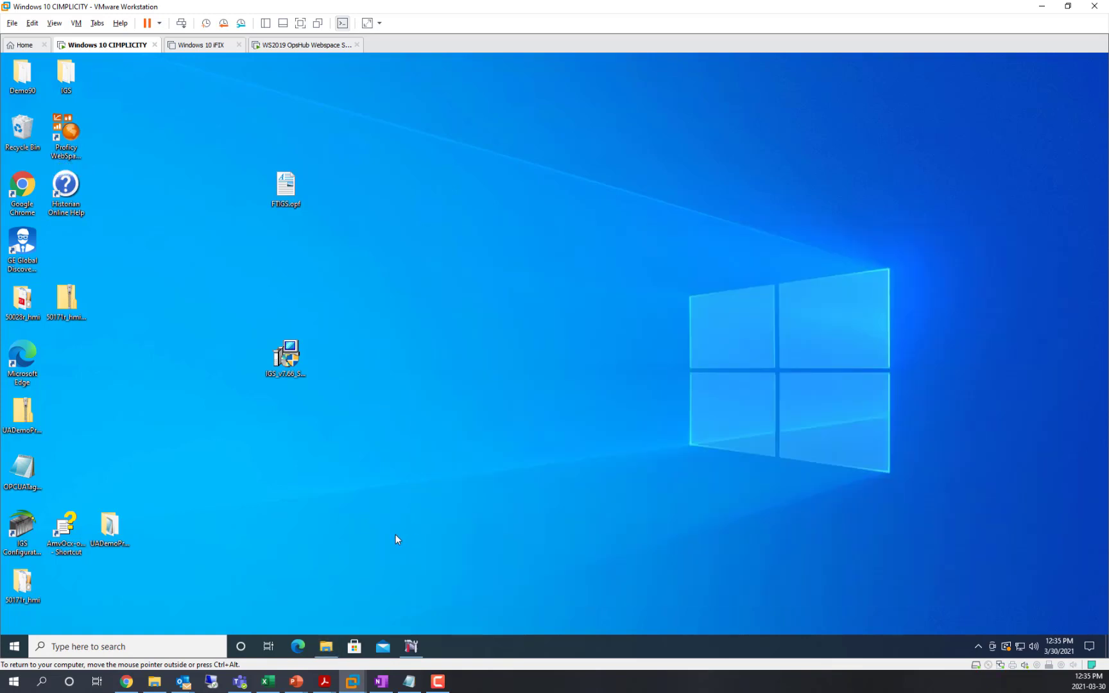
right_click(326, 648)
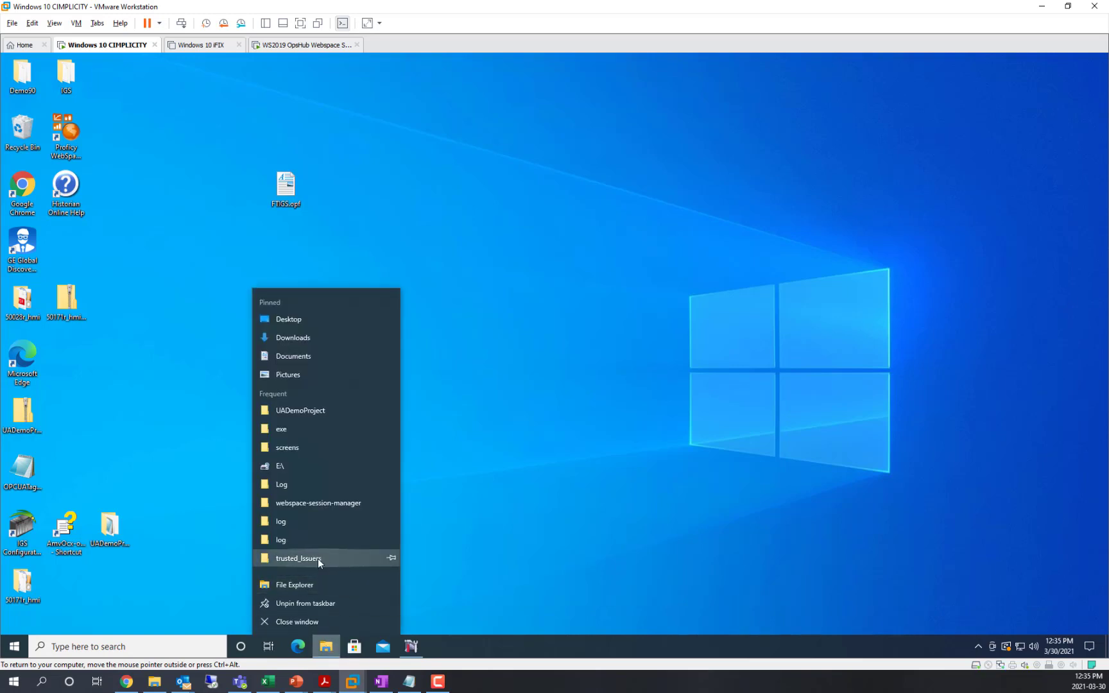
left_click(313, 584)
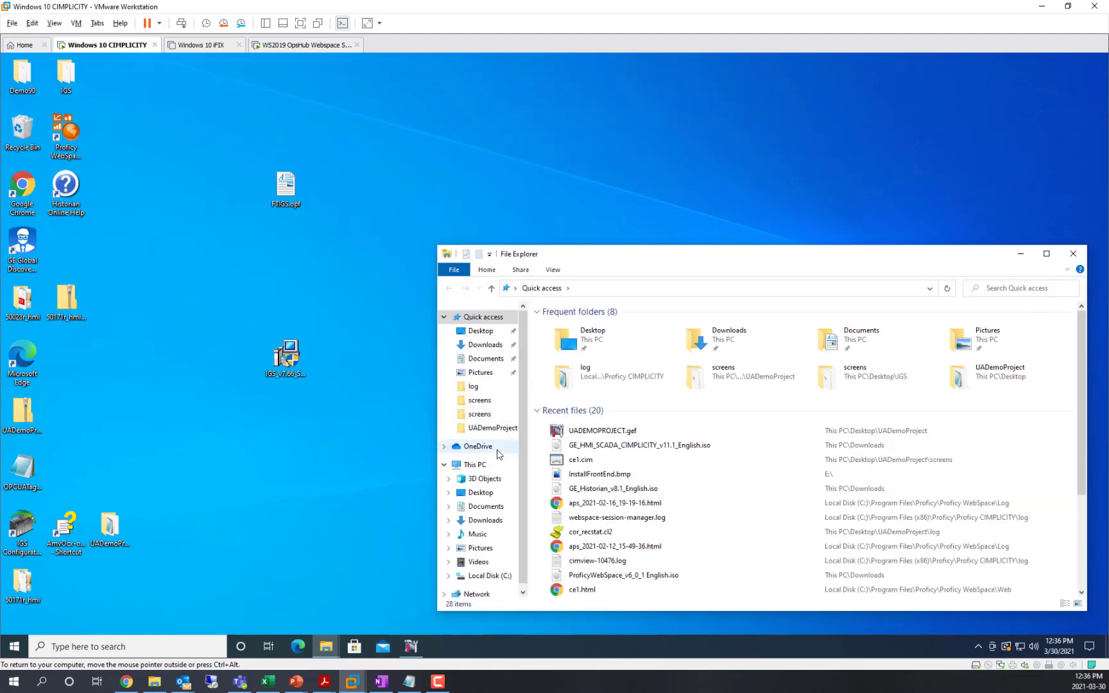
Step: Browse to C:\Program Files (x86)\Proficy\Proficy CIMPLICITY\ScadaConfigPki and select CimScadaConfigRootCA.crt
left_click(489, 575)
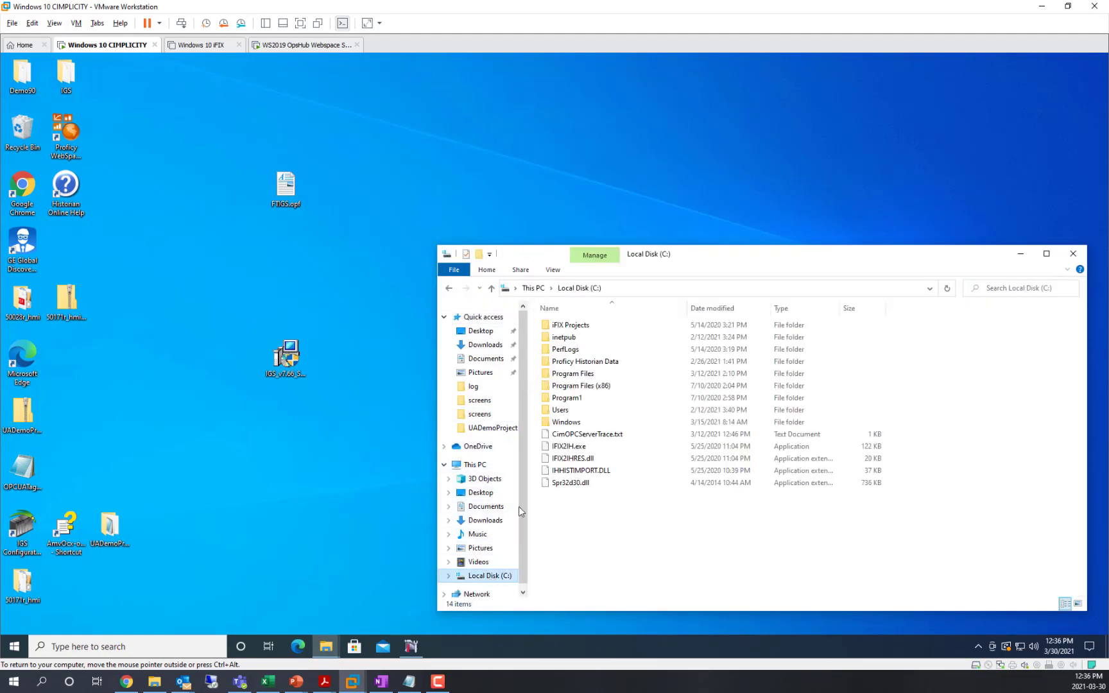
double_click(580, 386)
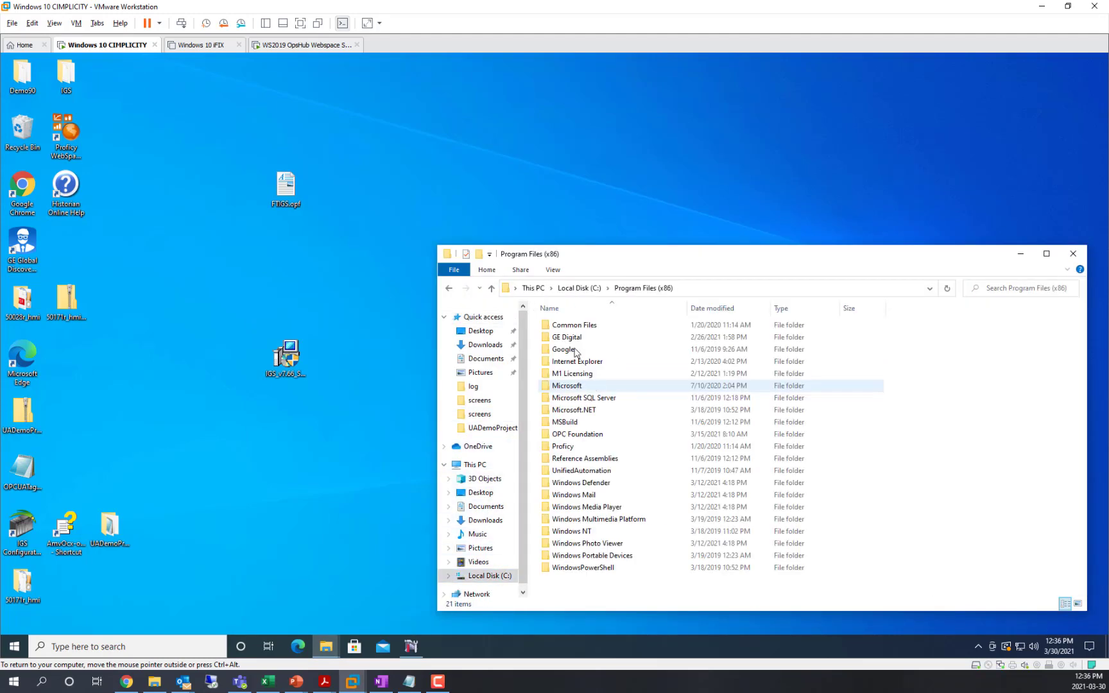
double_click(563, 446)
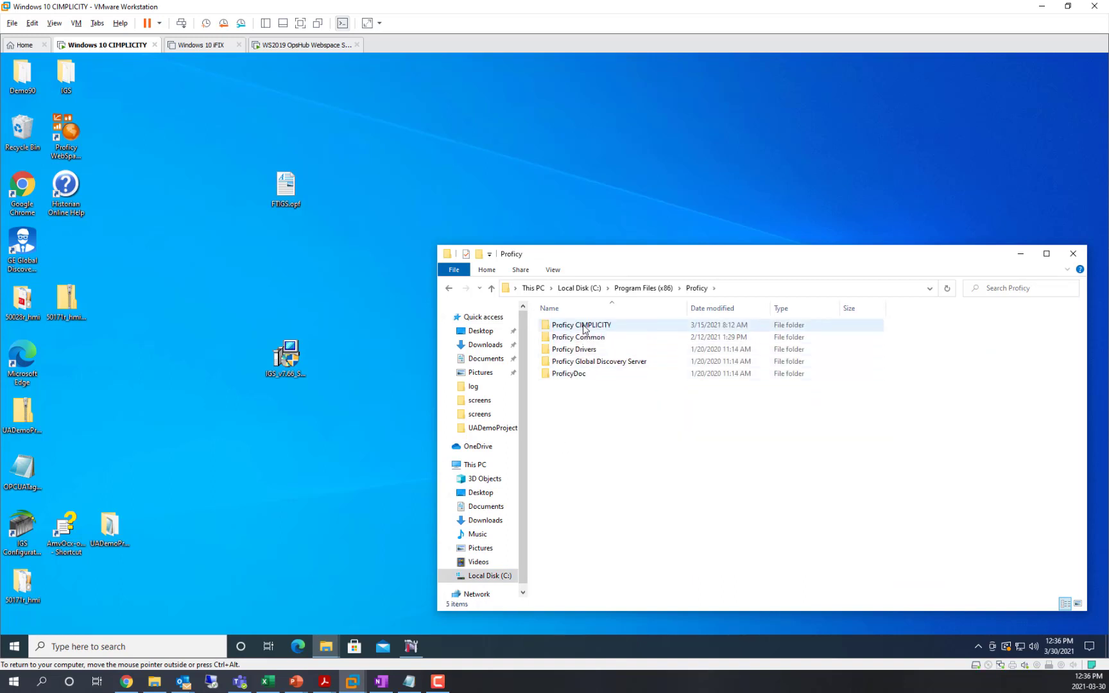
double_click(571, 325)
scroll(614, 450, "down", 5)
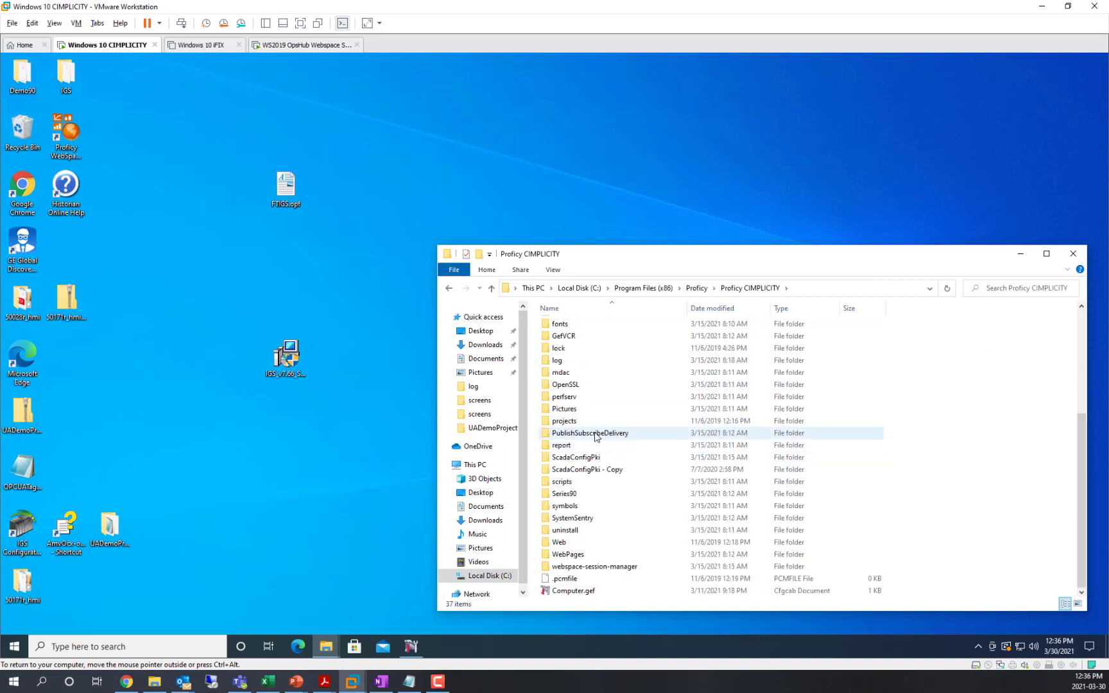
double_click(587, 457)
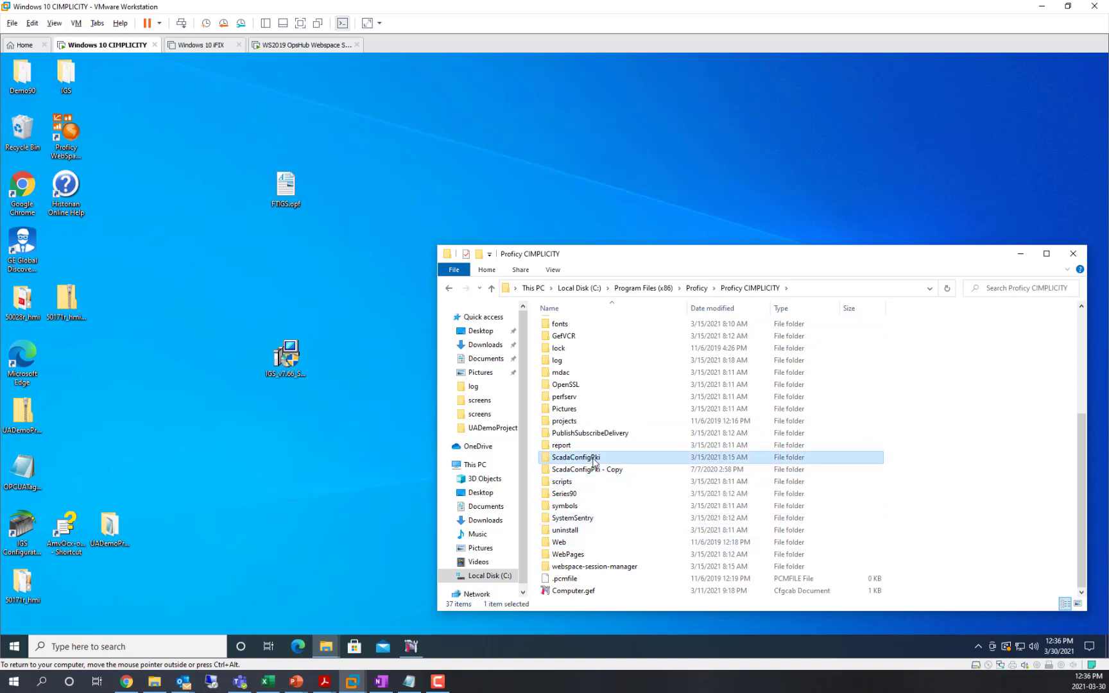
left_click(610, 338)
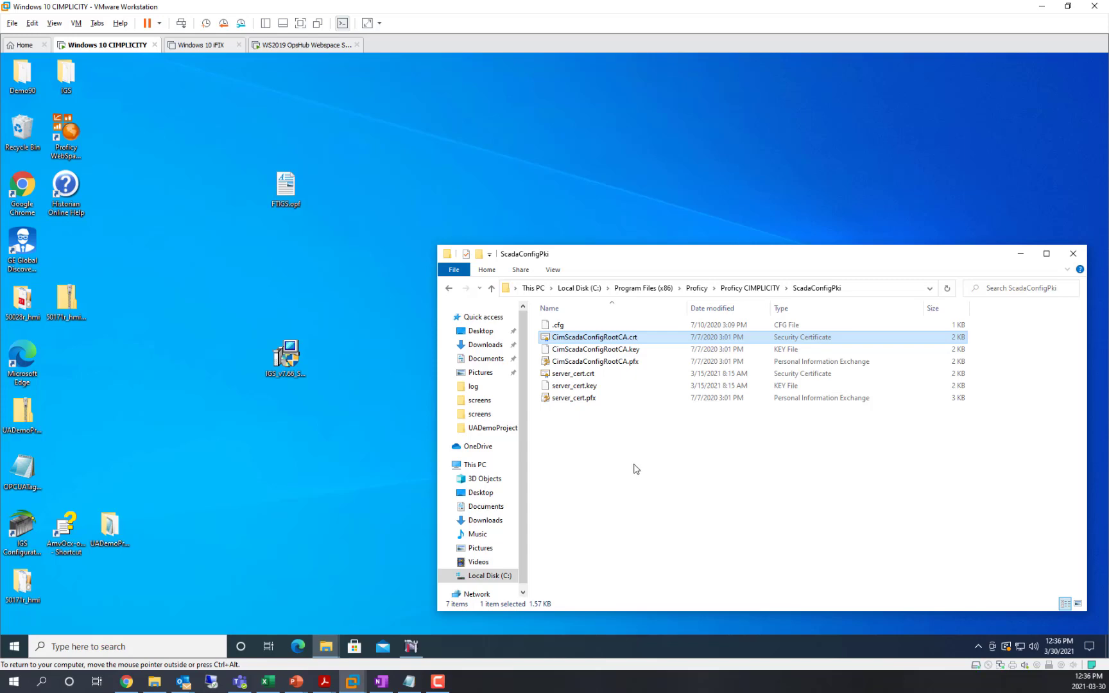
Step: Open the CimScadaConfigRootCA.crt certificate on the Operations Hub server machine
left_click(302, 45)
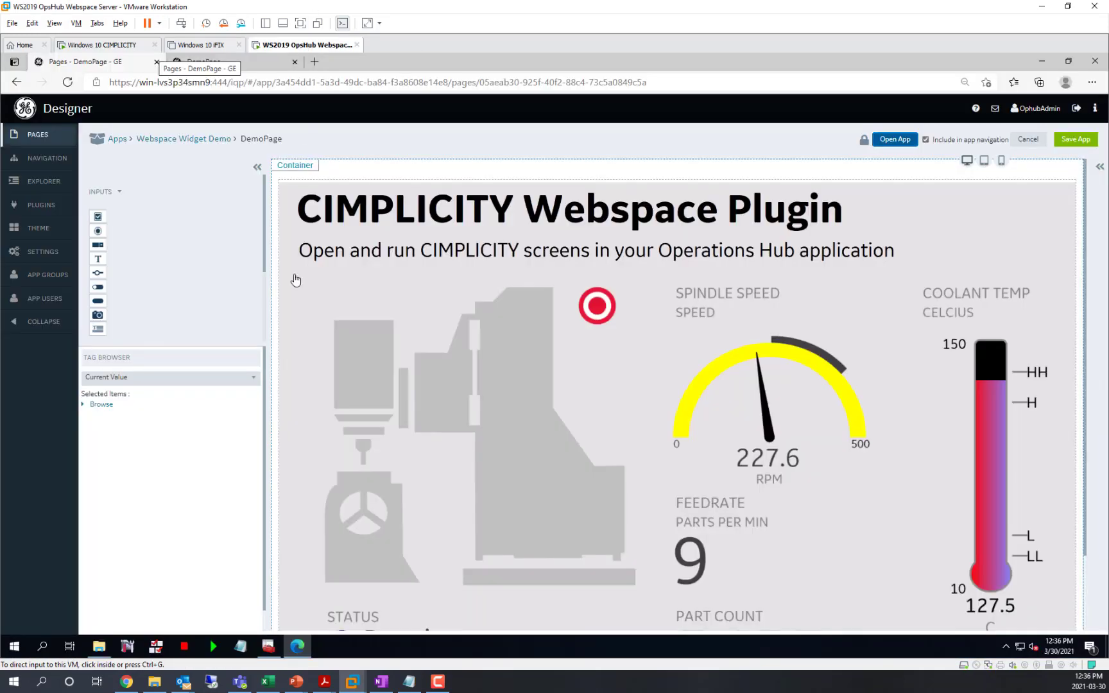
left_click(99, 646)
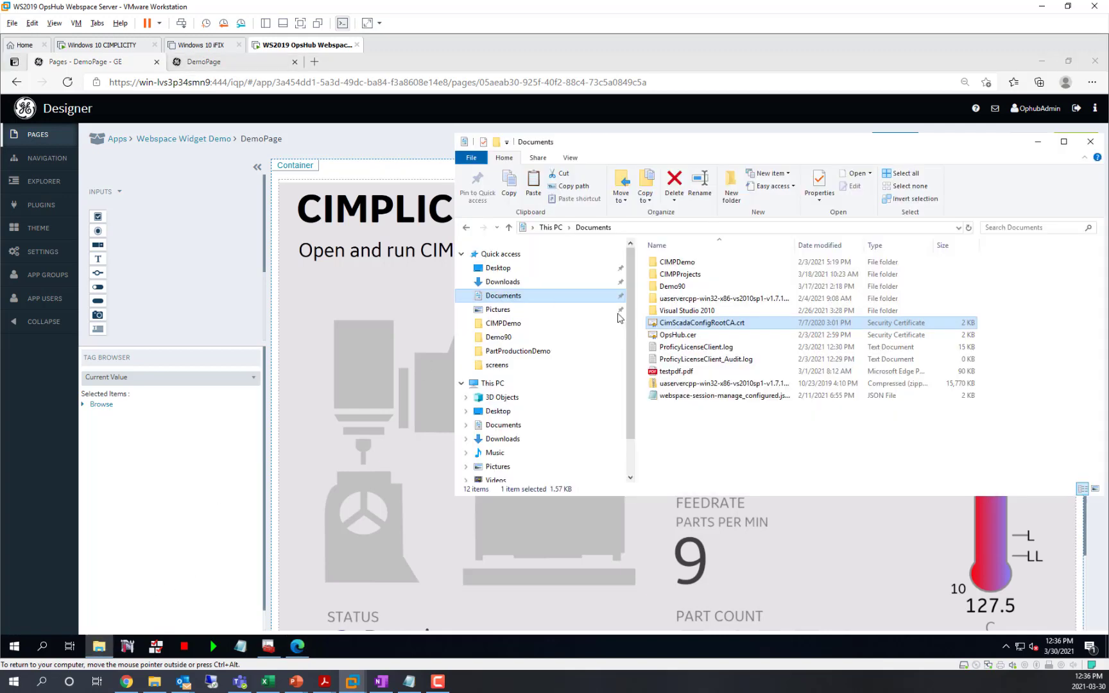
left_click(702, 431)
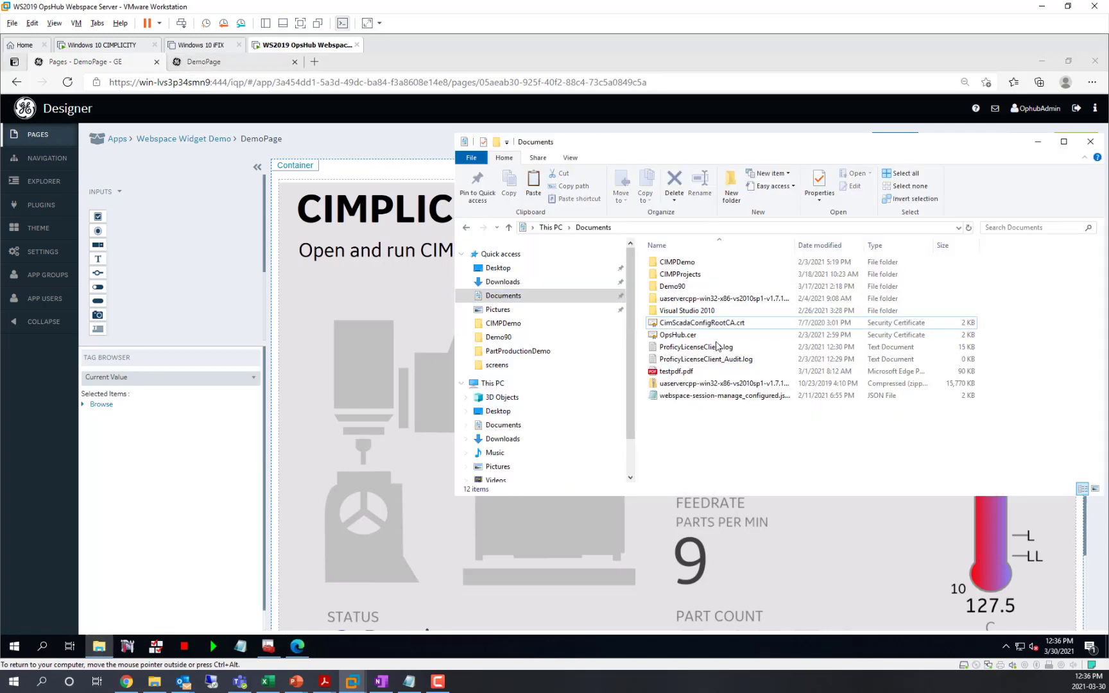
double_click(718, 324)
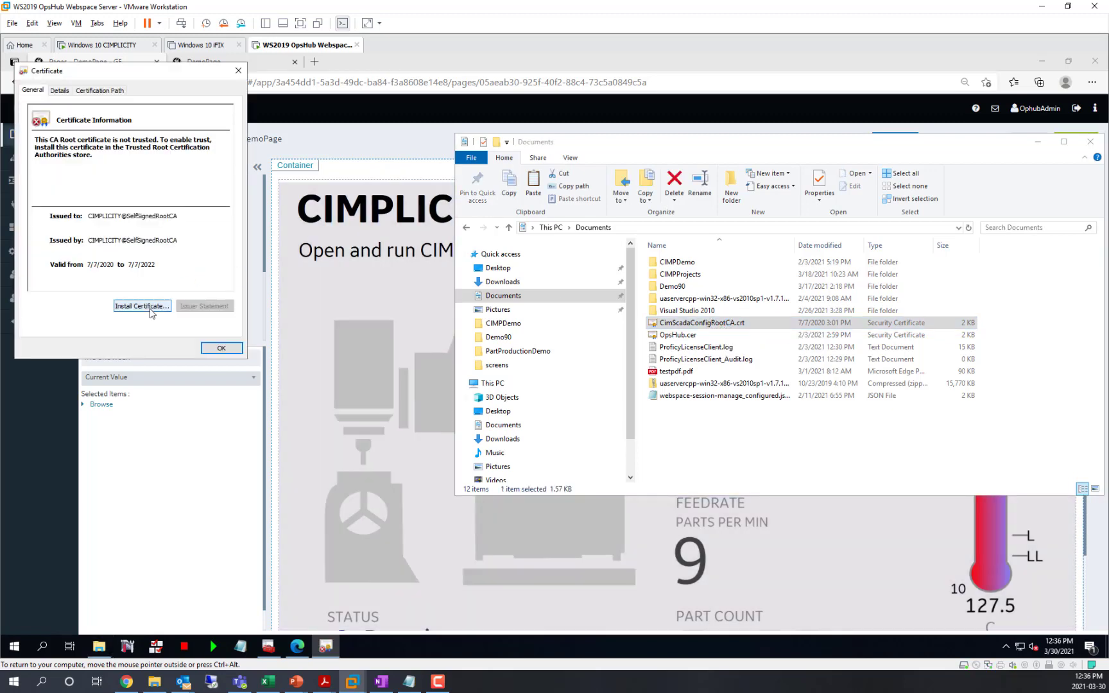
Step: Start installing the certificate for the Local Machine, approving the administrator prompt
left_click(150, 309)
left_click(93, 251)
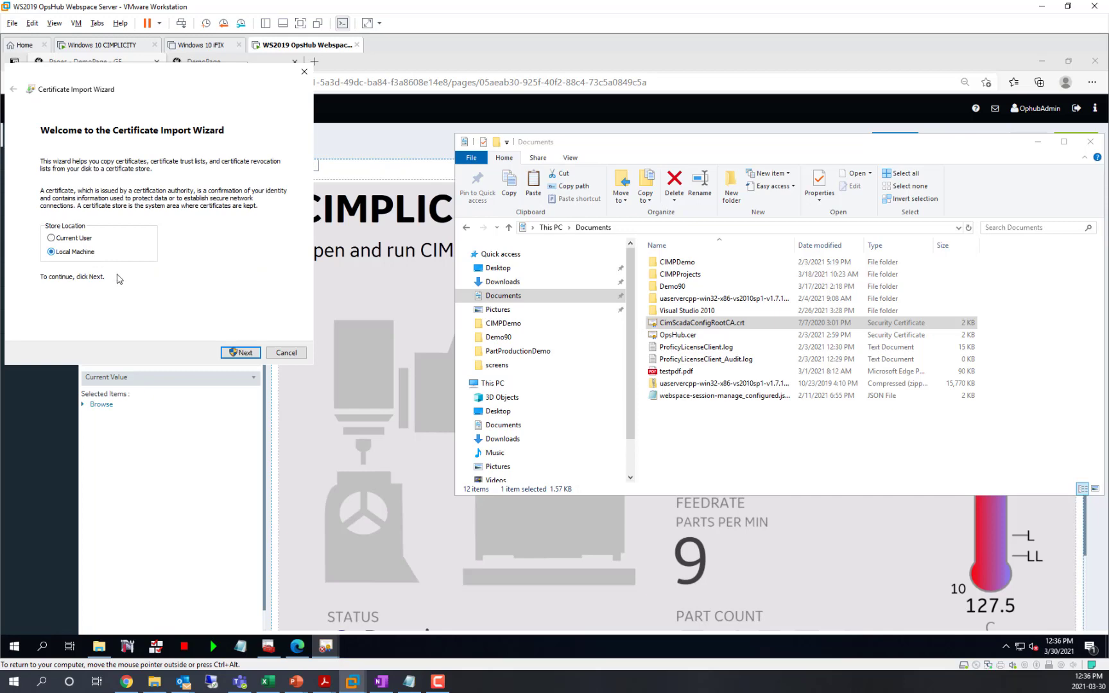
left_click(223, 351)
left_click(507, 425)
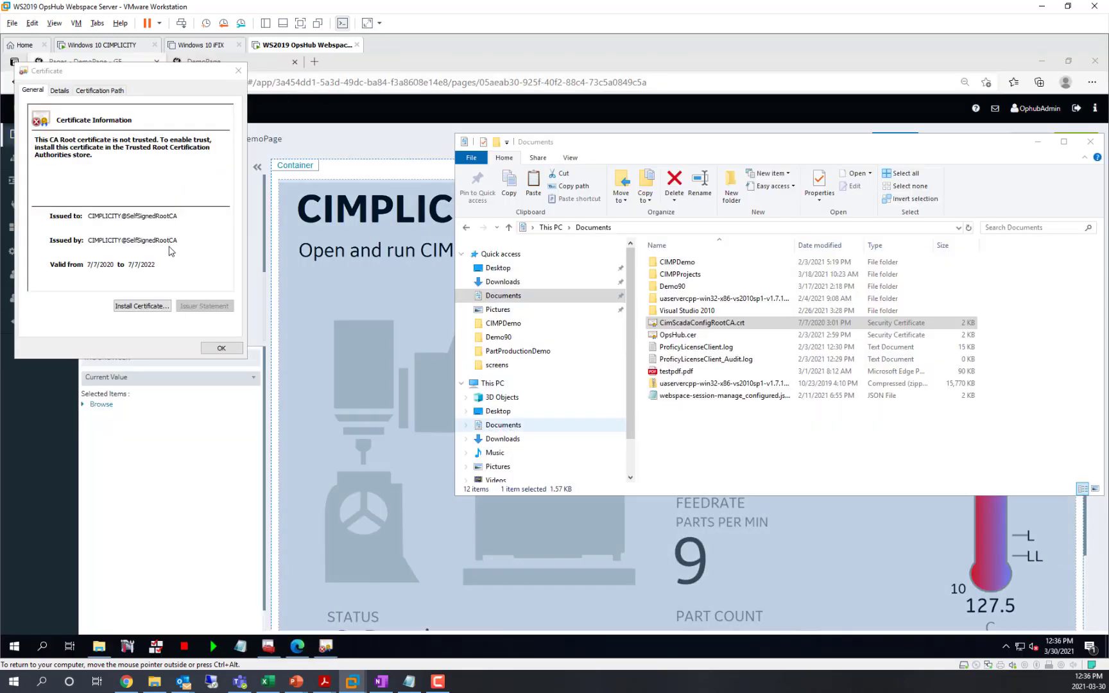
Step: Import the certificate into the Trusted Root Certification Authorities store and finish the wizard
left_click(96, 204)
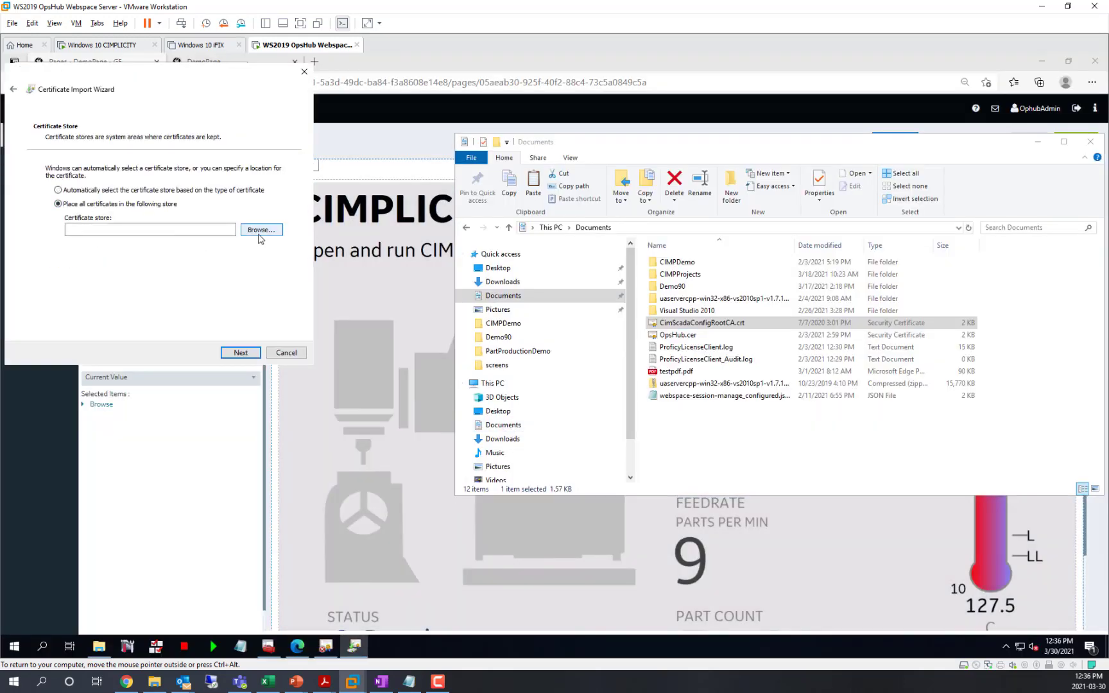
left_click(260, 230)
left_click(74, 143)
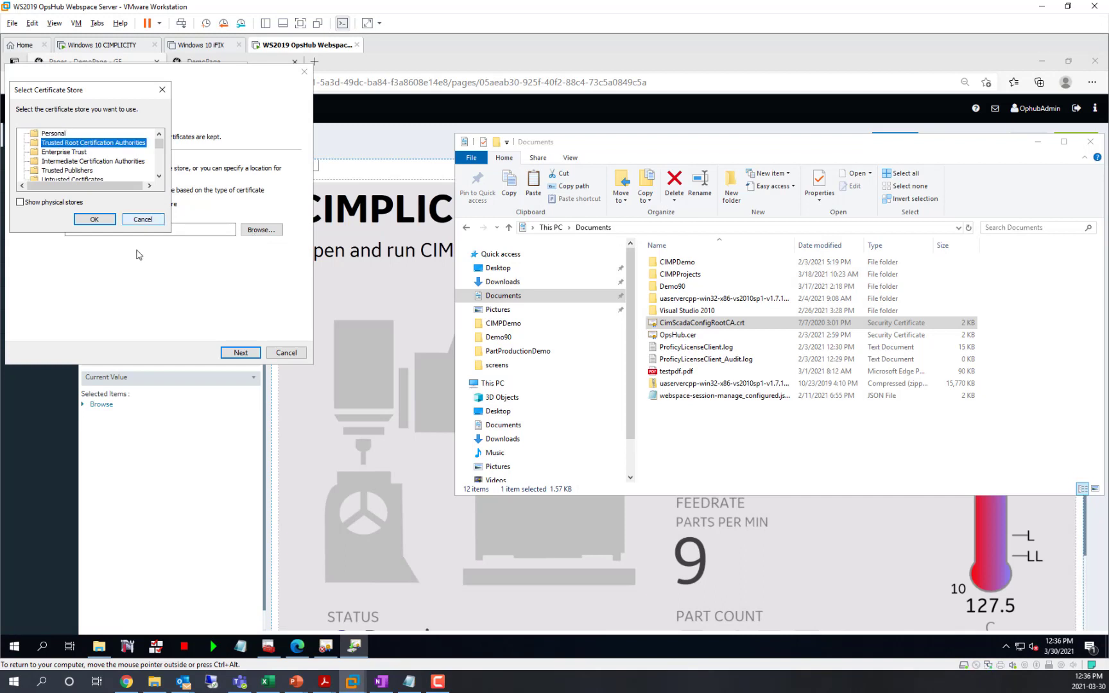
left_click(106, 219)
left_click(250, 355)
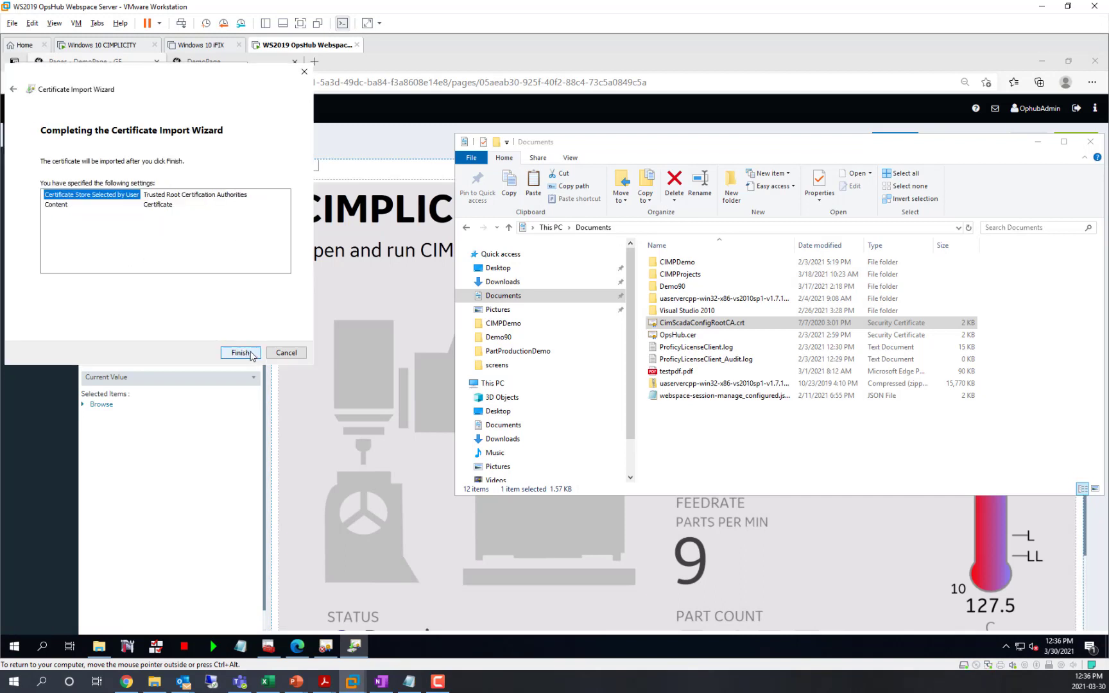
left_click(250, 354)
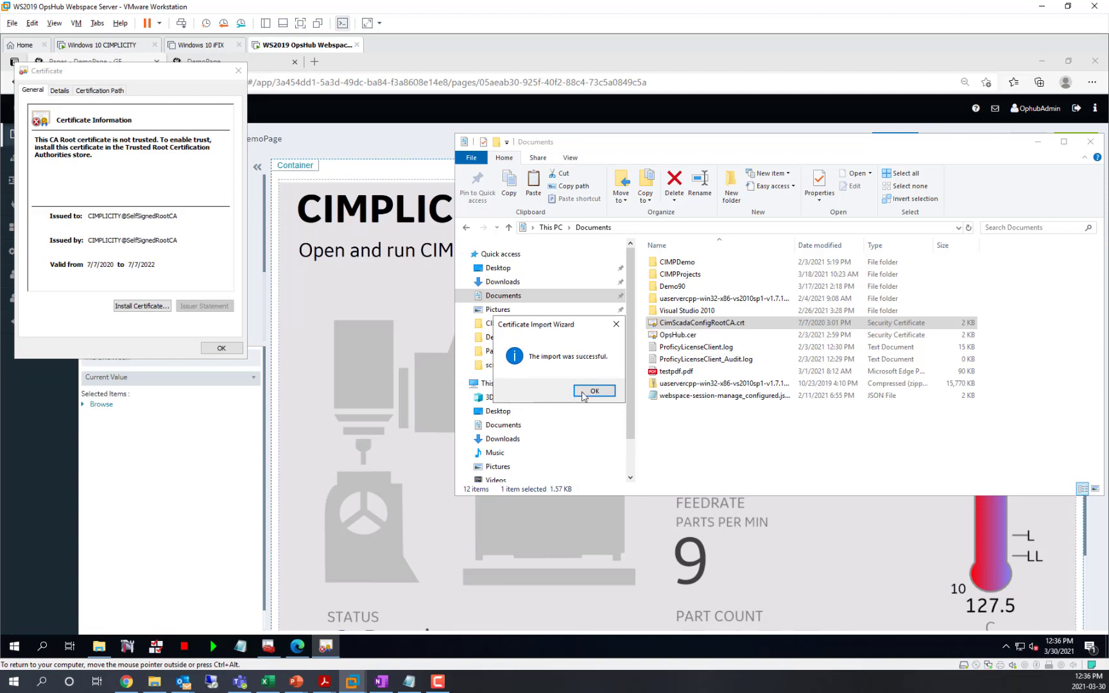
left_click(580, 394)
left_click(221, 347)
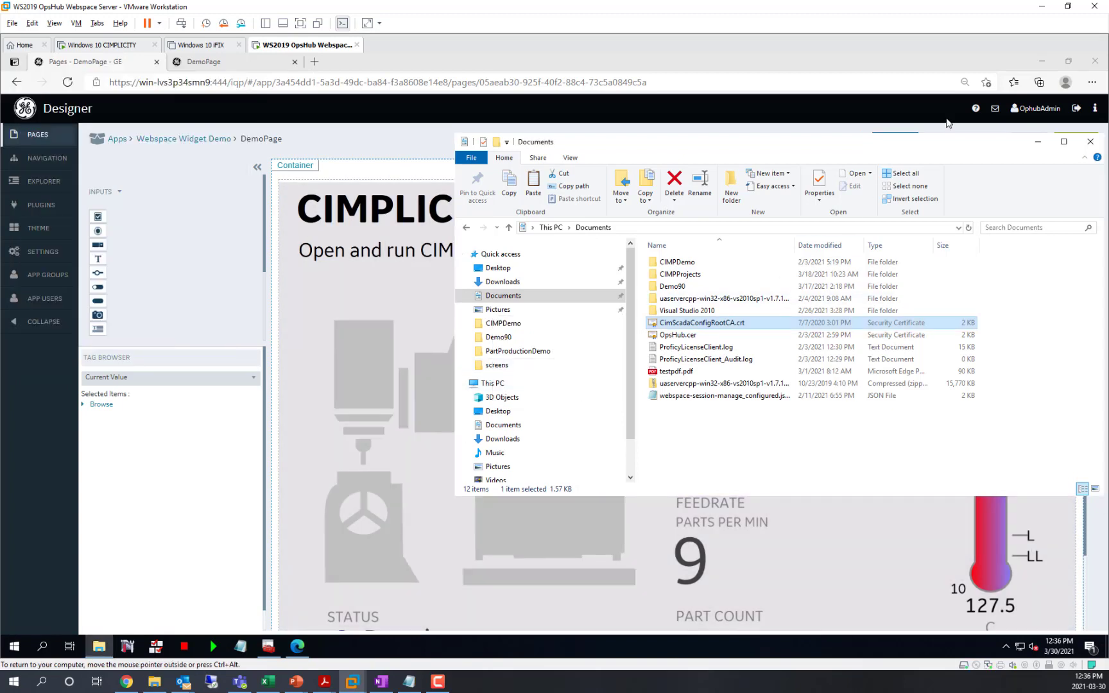
Step: Restart Edge and sign back in to Operations Hub with the admin credentials
left_click(1094, 60)
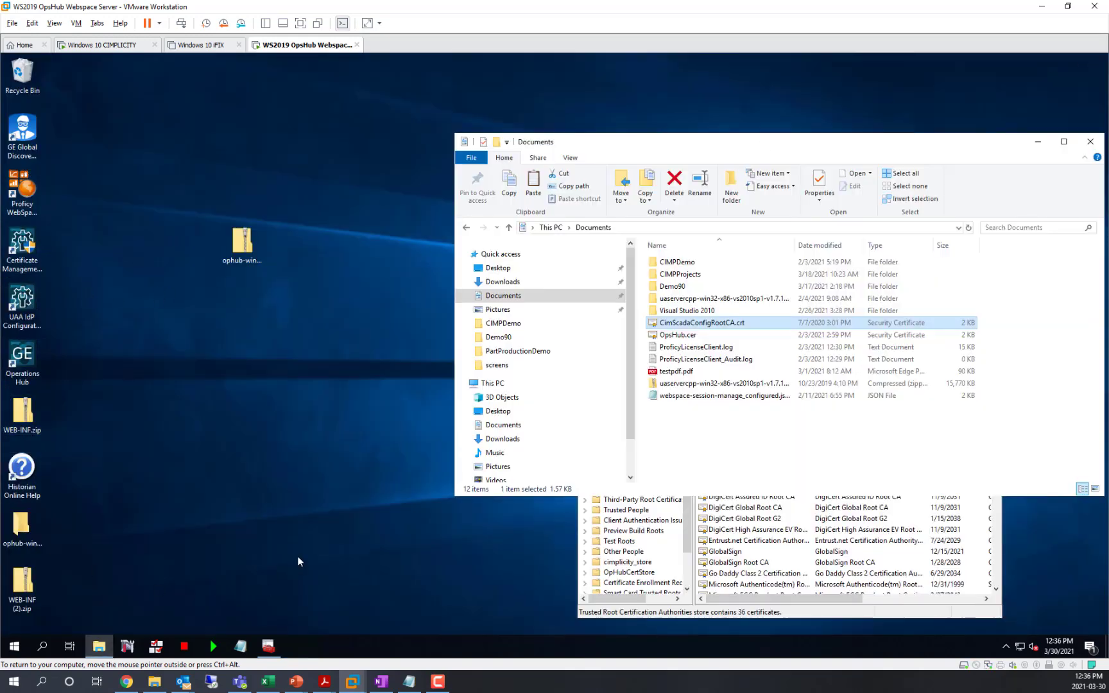
left_click(203, 523)
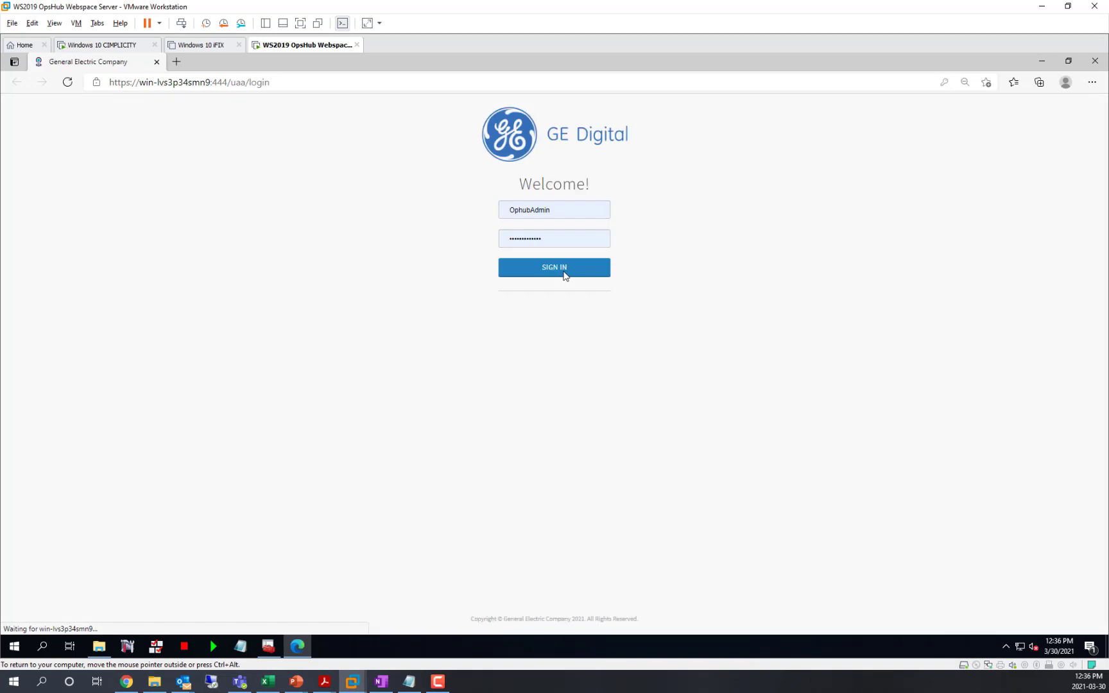
left_click(561, 273)
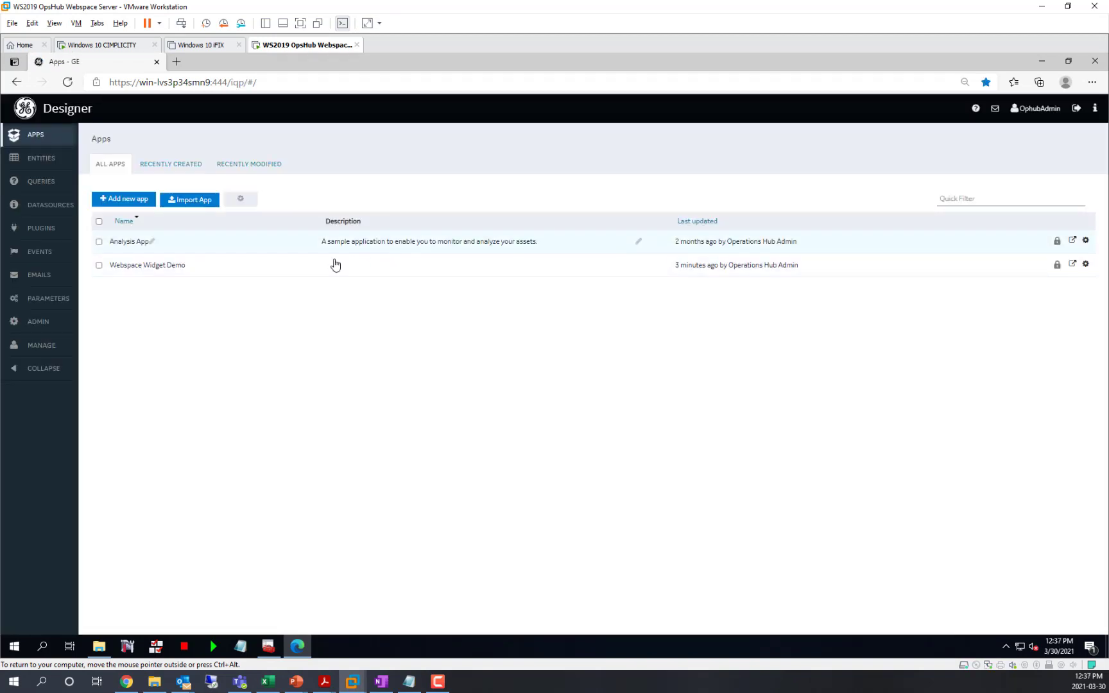
Step: Open Webspace Widget Demo and run DemoPage, which fails to reach DESKTOP-PS1D7U1 on port 491
left_click(153, 265)
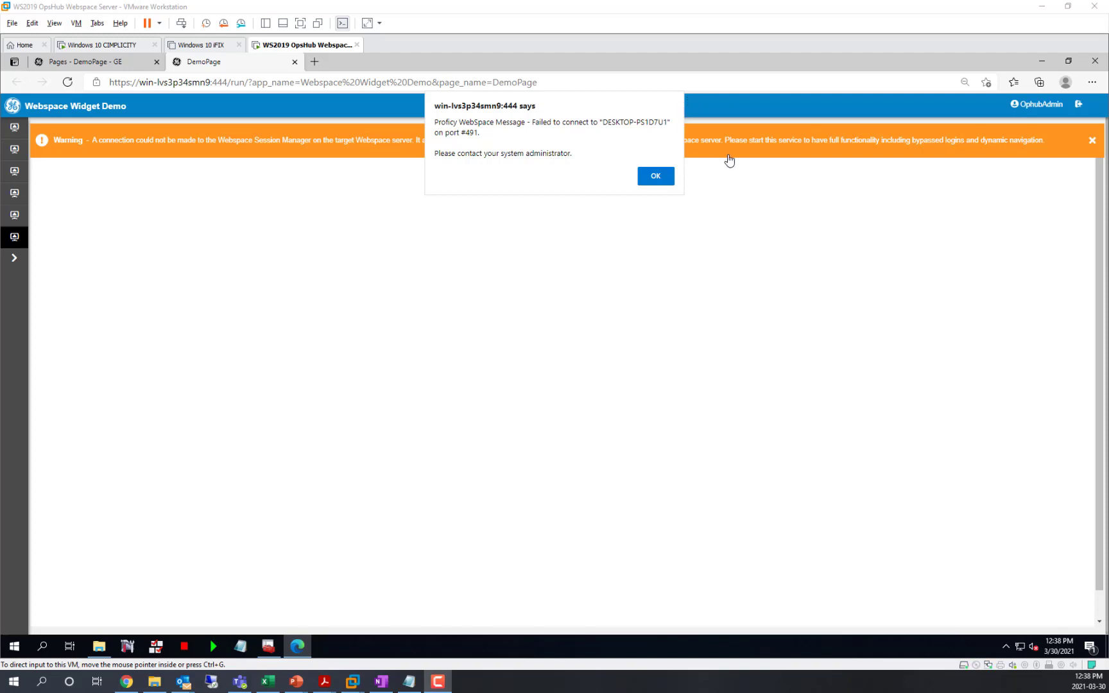
left_click(641, 137)
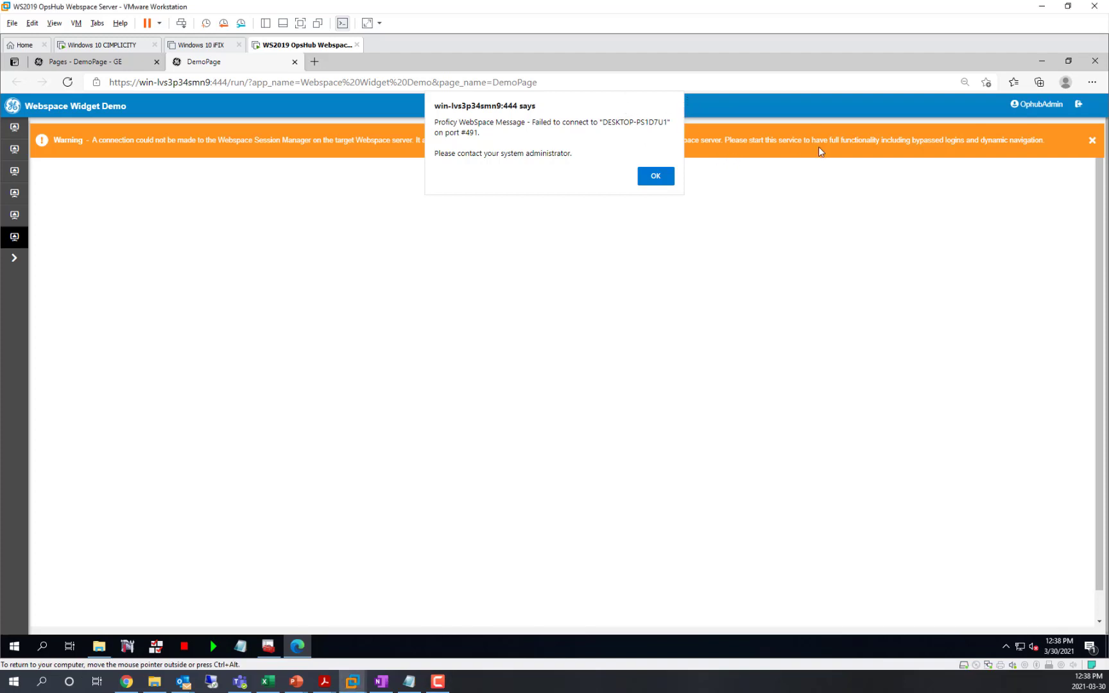